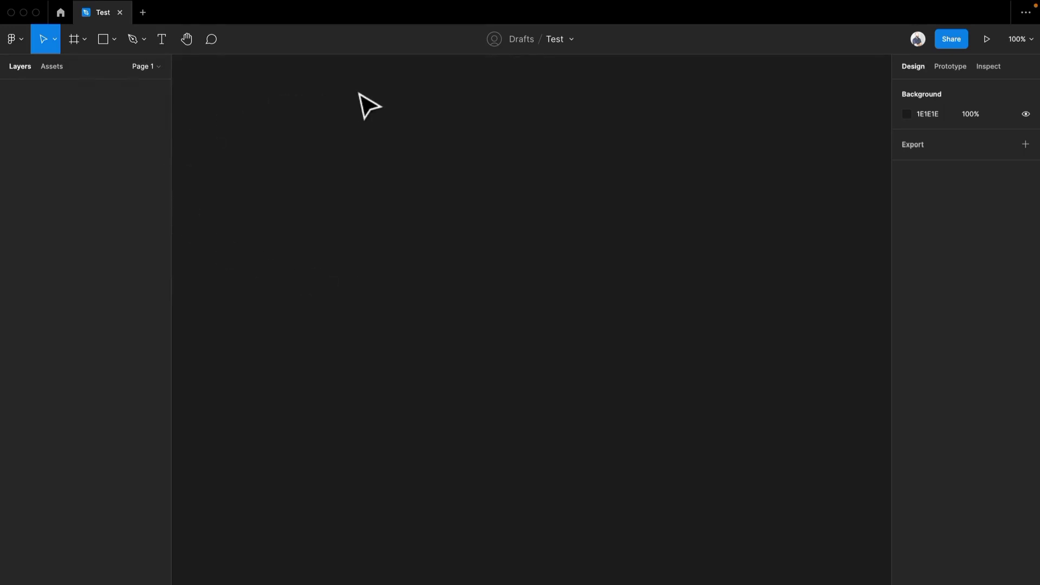
- Draw a frame about 431 × 195 on the empty canvas
key("f")
left_click_drag(239, 134, 382, 242)
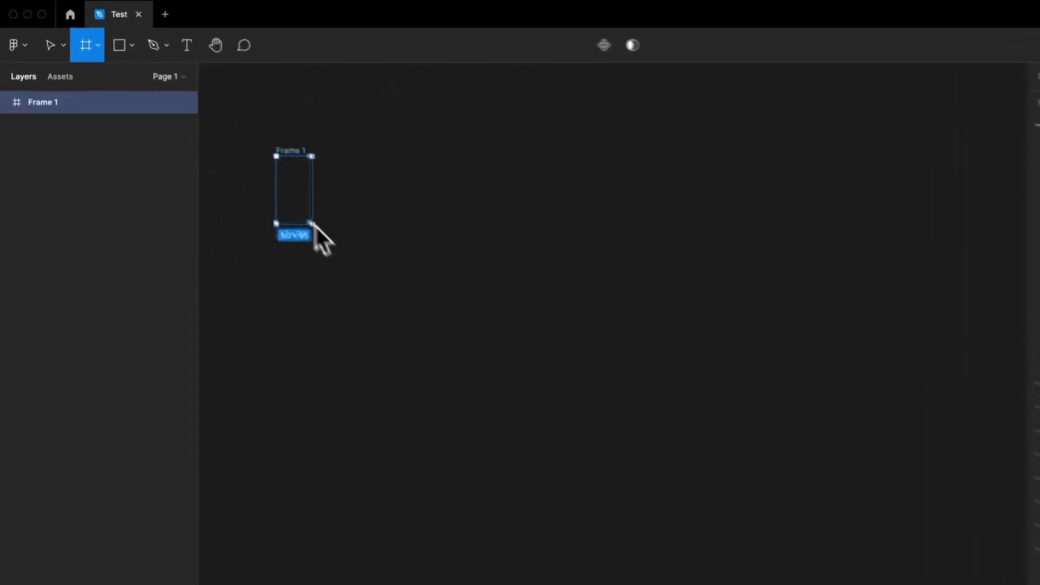
left_click_drag(522, 328, 689, 345)
left_click_drag(562, 262, 747, 273)
- Rename the new frame to "Auto Layout Frame"
key("super+r")
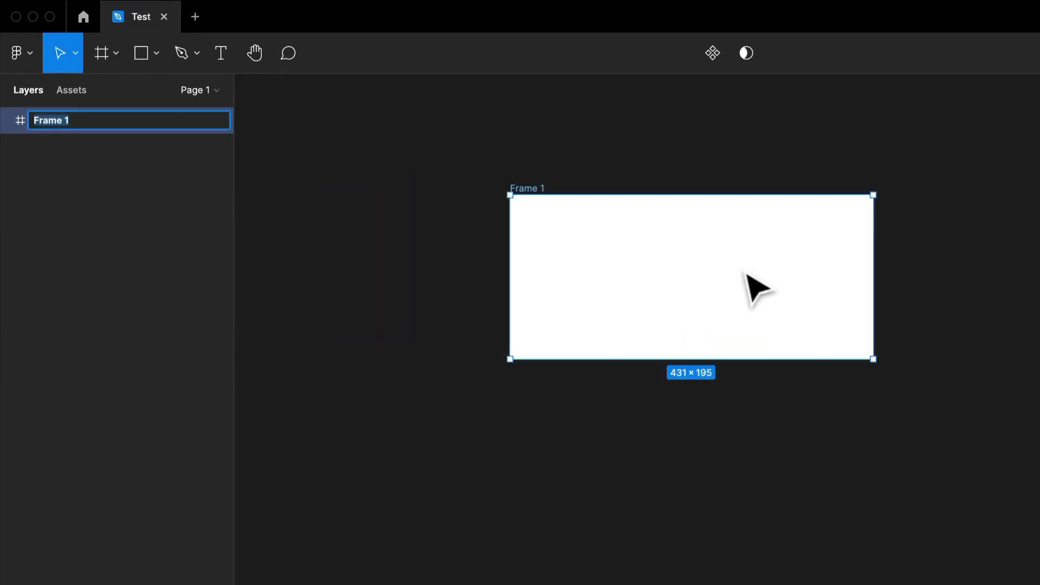
type("Auto Layout Fram")
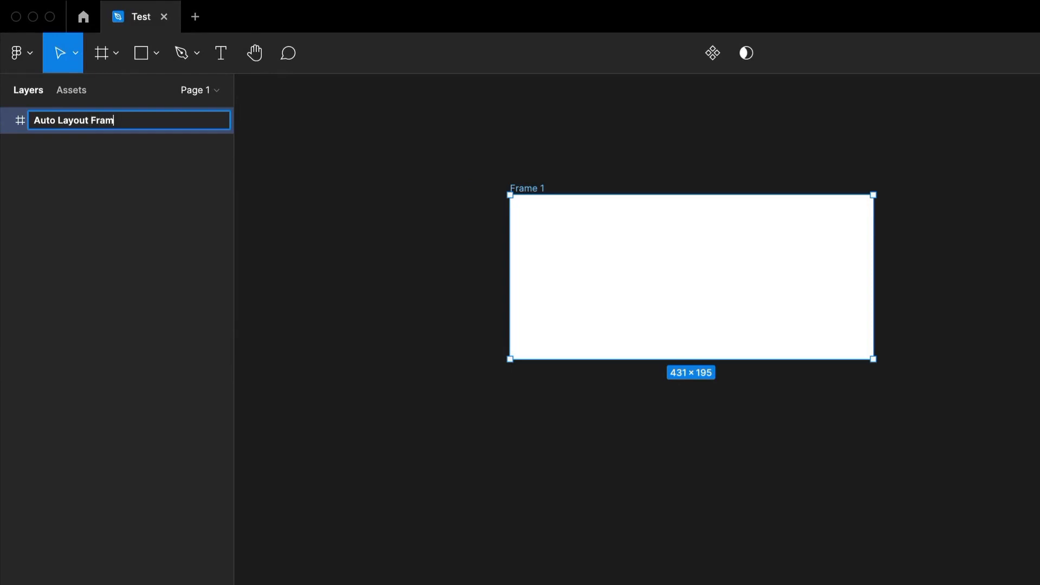
type("e")
key("Return")
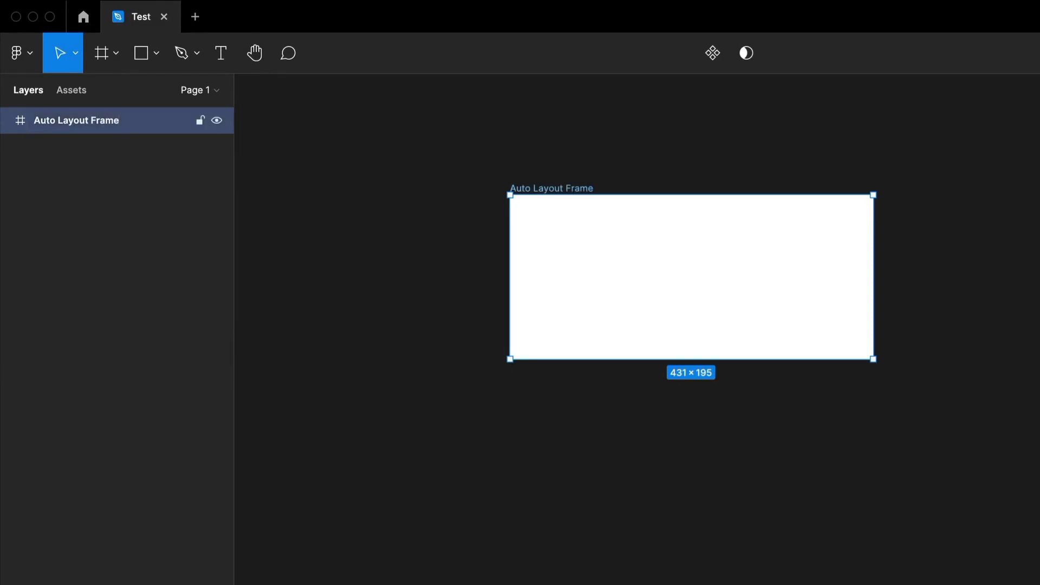
- Draw a rectangle about 218 × 140 below the frame and move it into the middle of the frame
left_click(575, 498)
key("r")
mouse_move(494, 430)
left_mouse_down()
mouse_move(591, 523)
mouse_move(612, 536)
mouse_move(670, 530)
mouse_move(677, 548)
left_mouse_up()
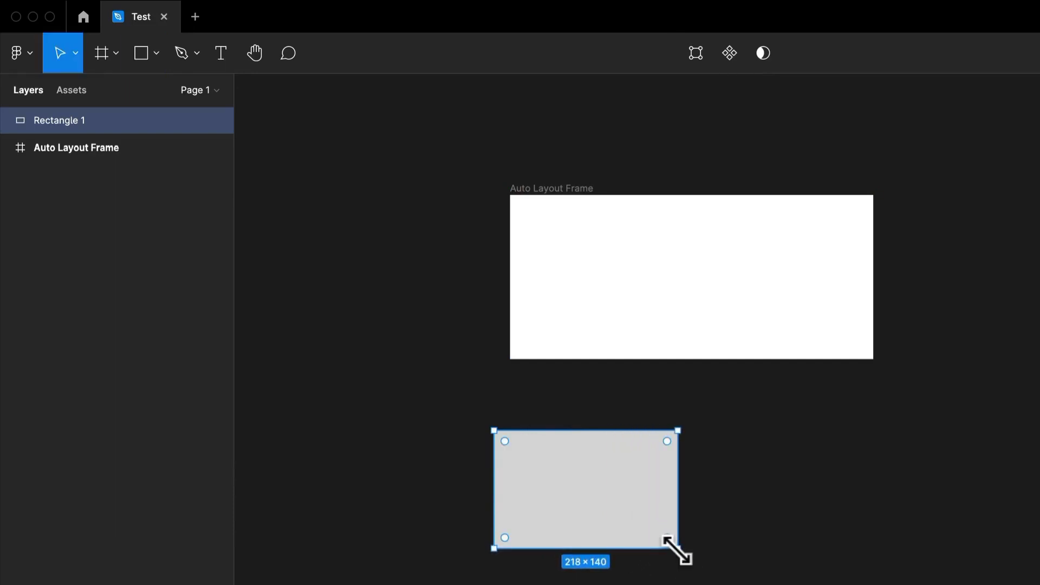
left_click_drag(616, 504, 723, 302)
- Apply auto layout to the Auto Layout Frame and duplicate its rectangle twice inside it
left_click(558, 190)
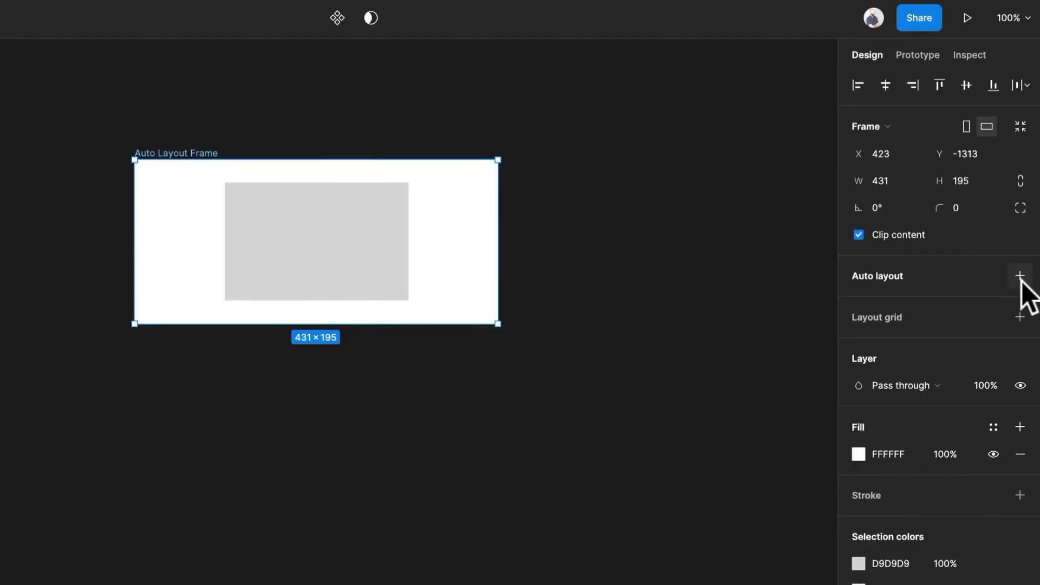
left_click(1019, 277)
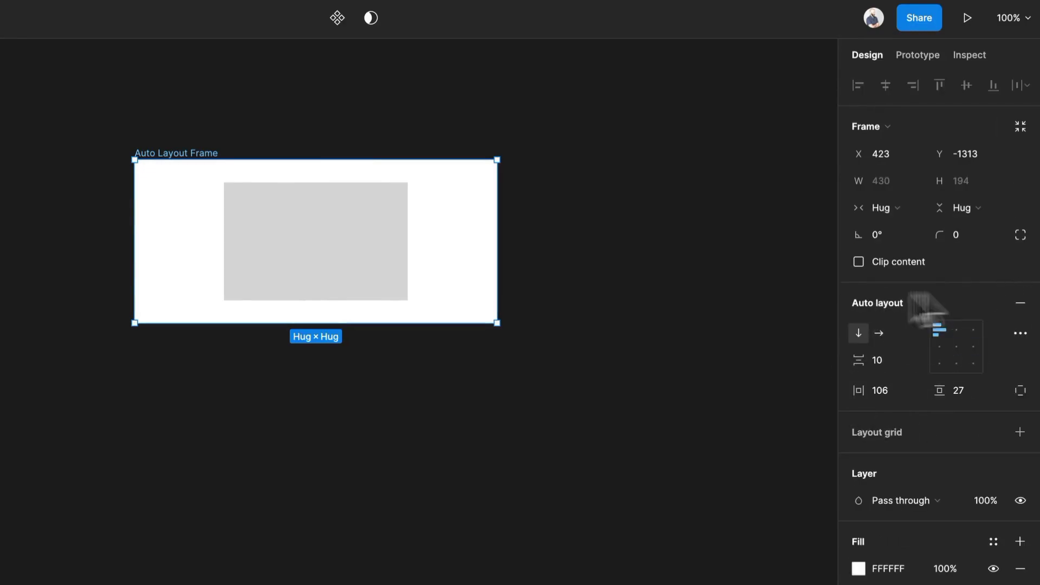
left_click(347, 279)
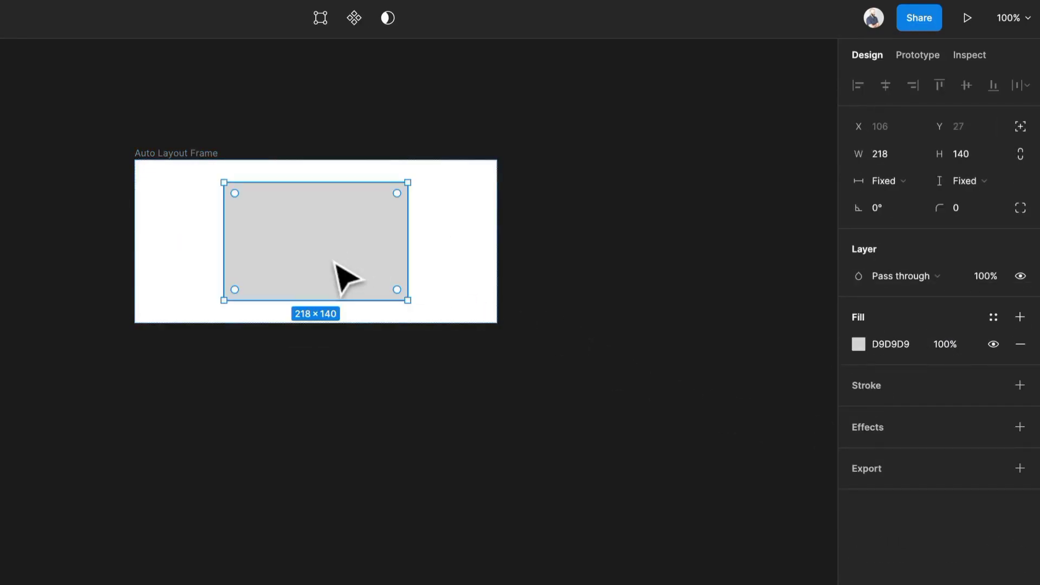
key("ctrl+d")
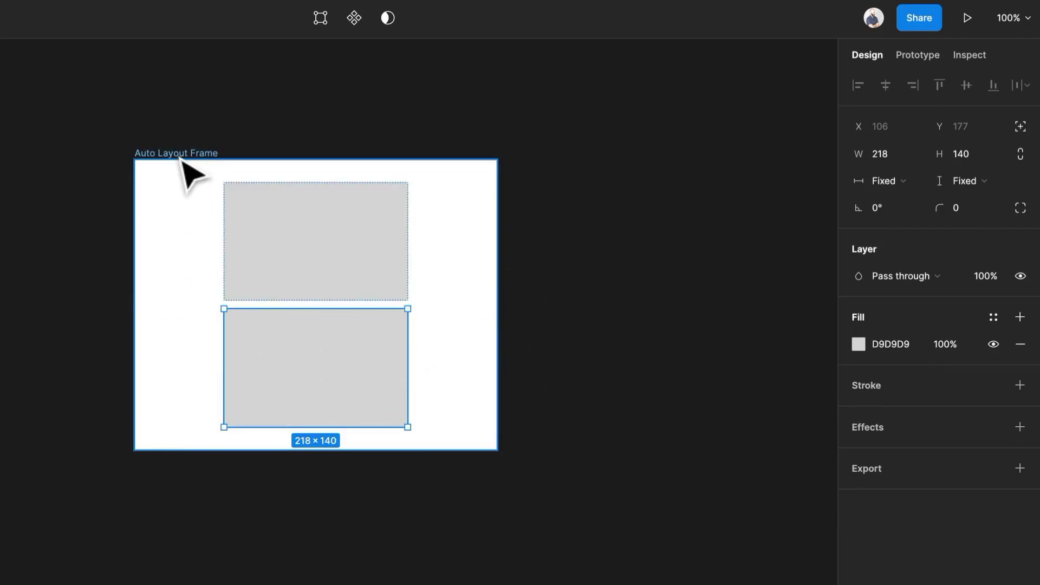
key("ctrl+d")
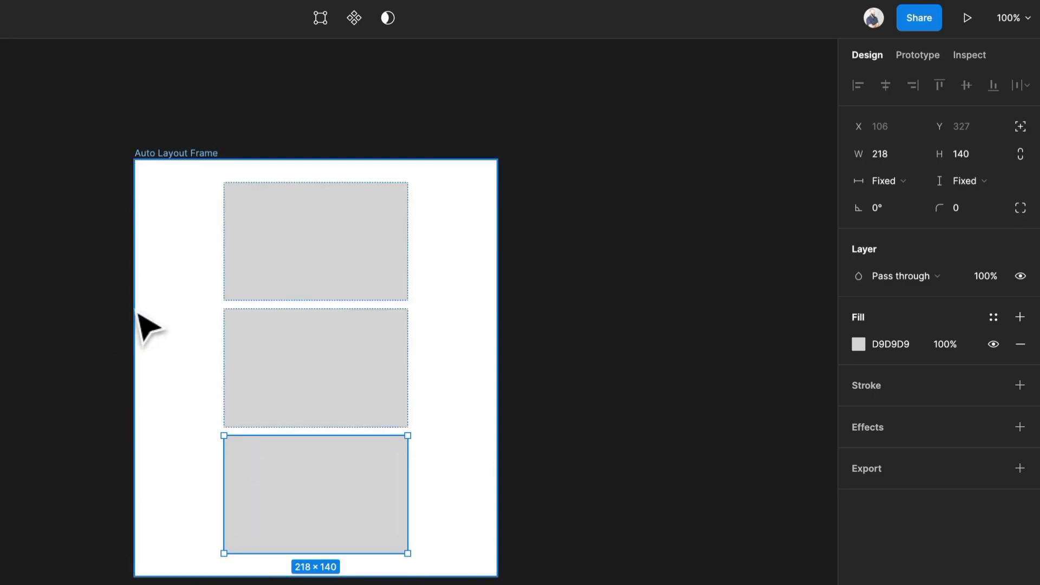
- Switch the Auto Layout Frame's direction to horizontal and back to vertical
left_click(309, 289)
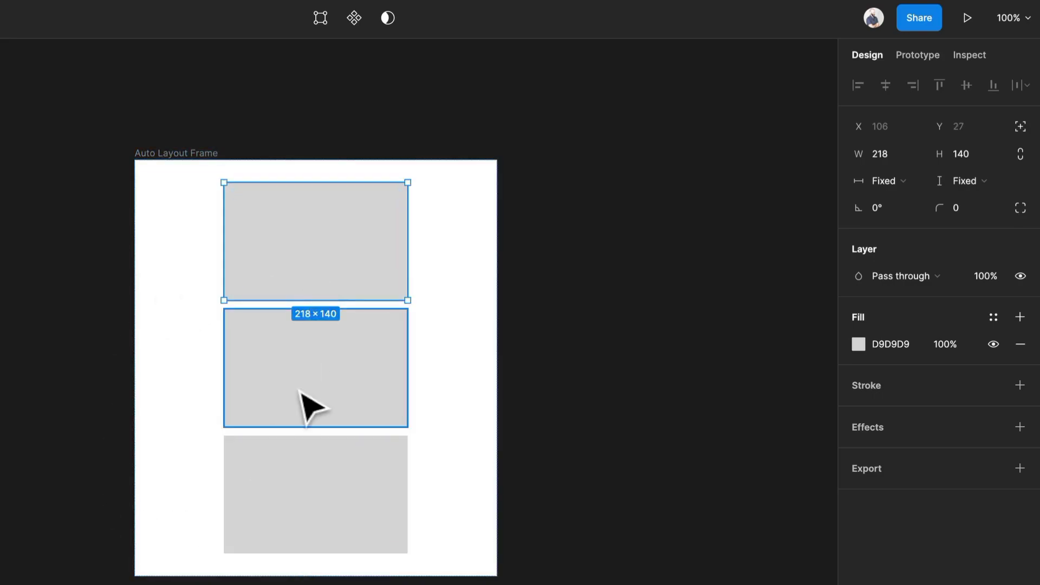
left_click(309, 401)
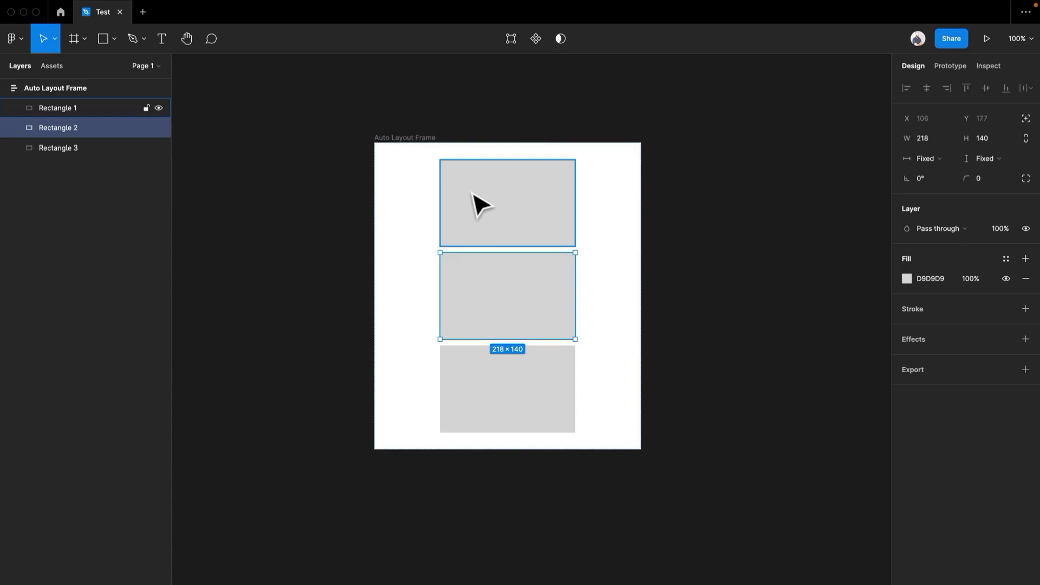
left_click(401, 138)
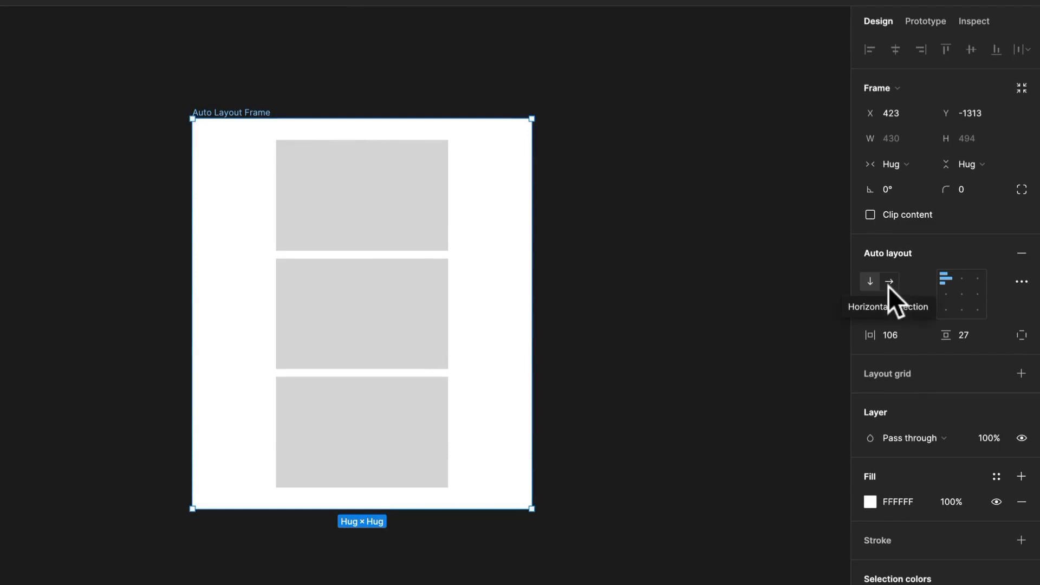
left_click(888, 285)
left_click(870, 281)
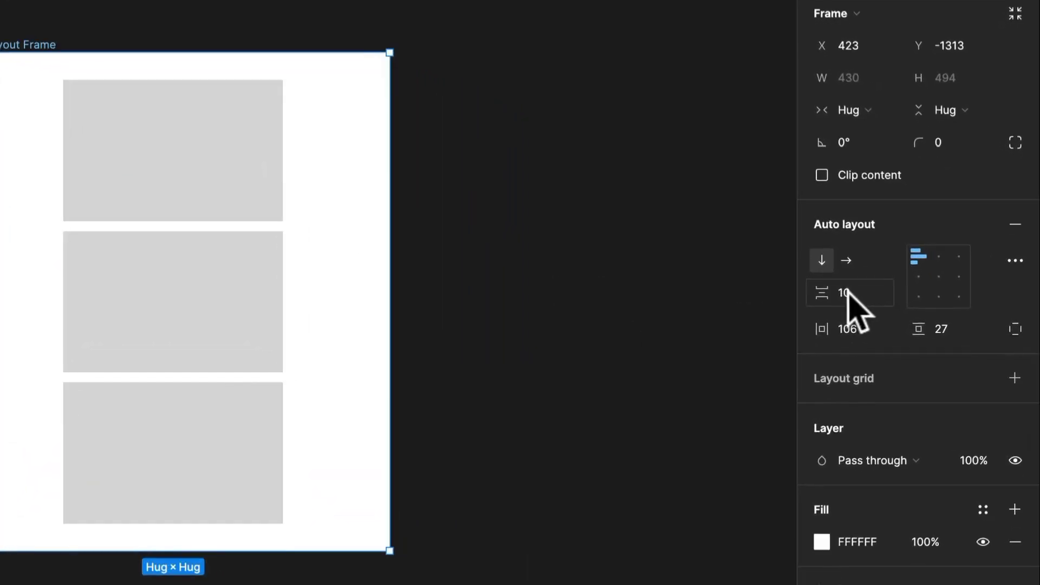
- Set the auto layout spacing between the three rectangles to 24
left_click(852, 291)
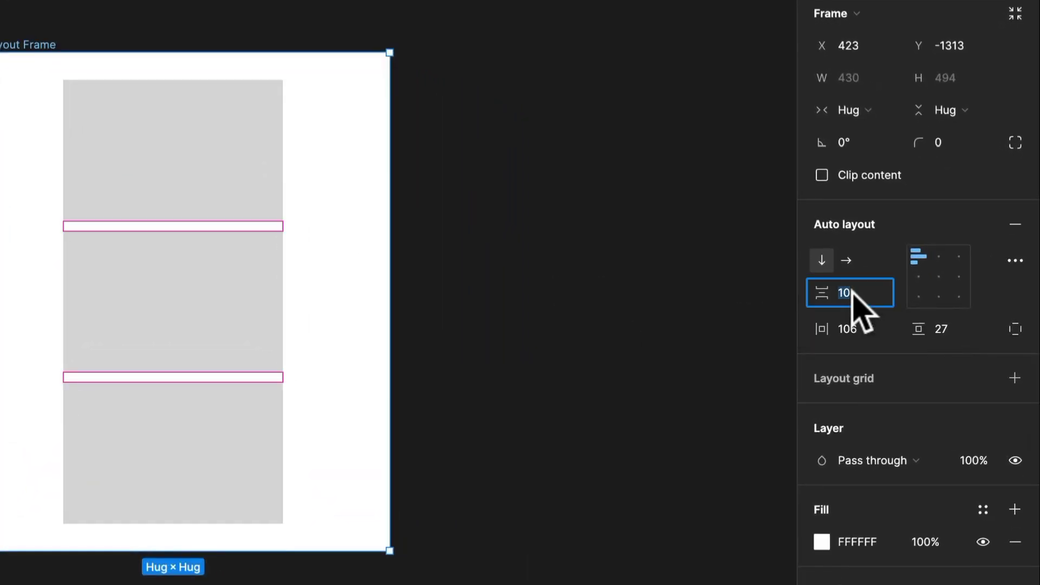
type("24")
key("Return")
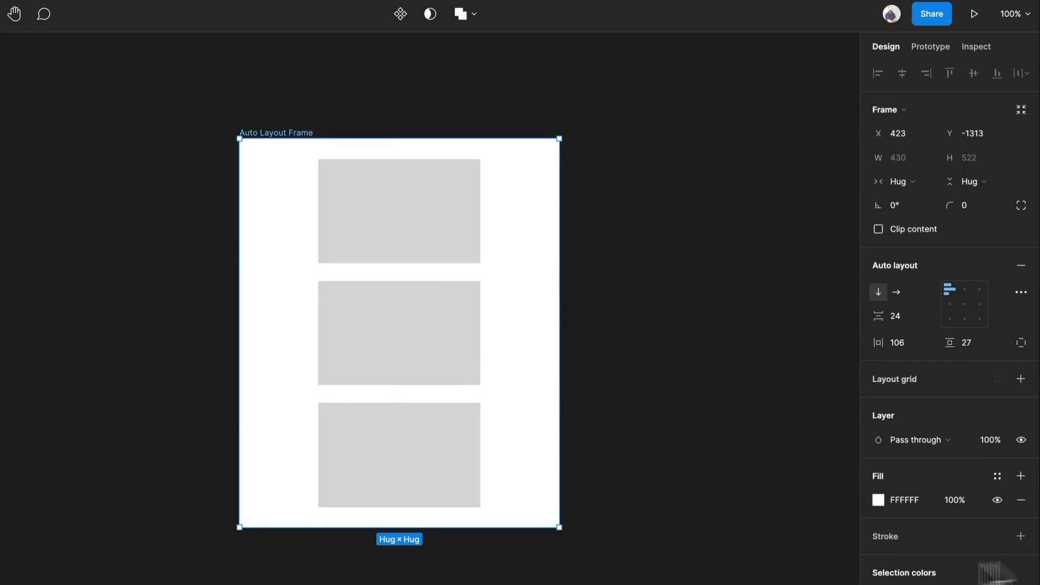
- Widen the spacing between the rectangles directly on the canvas and bring it back to 24
mouse_move(393, 270)
left_mouse_down()
mouse_move(391, 312)
mouse_move(393, 287)
left_mouse_up()
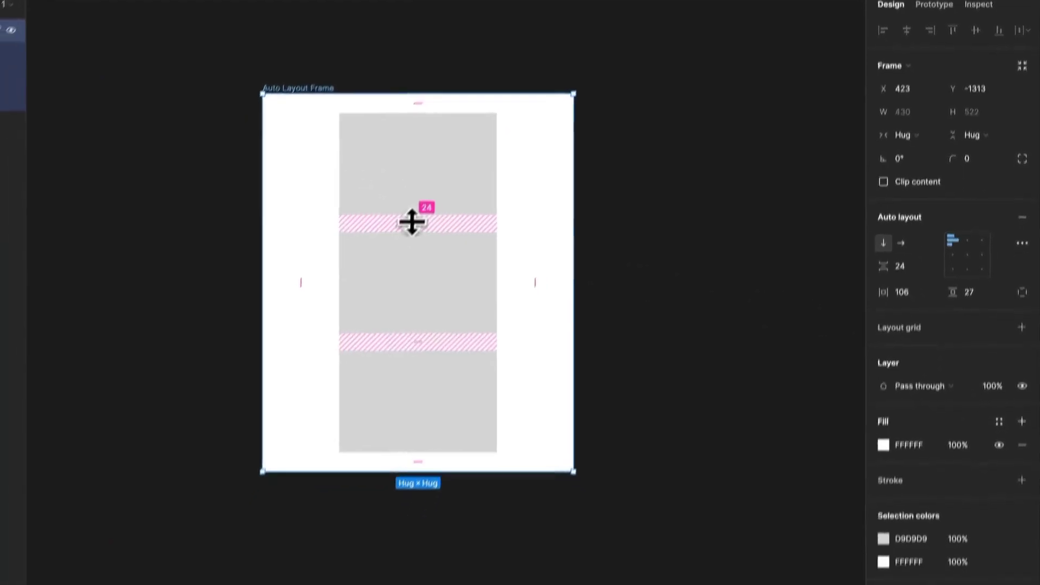
mouse_move(442, 159)
left_mouse_down()
mouse_move(443, 169)
mouse_move(443, 158)
left_mouse_up()
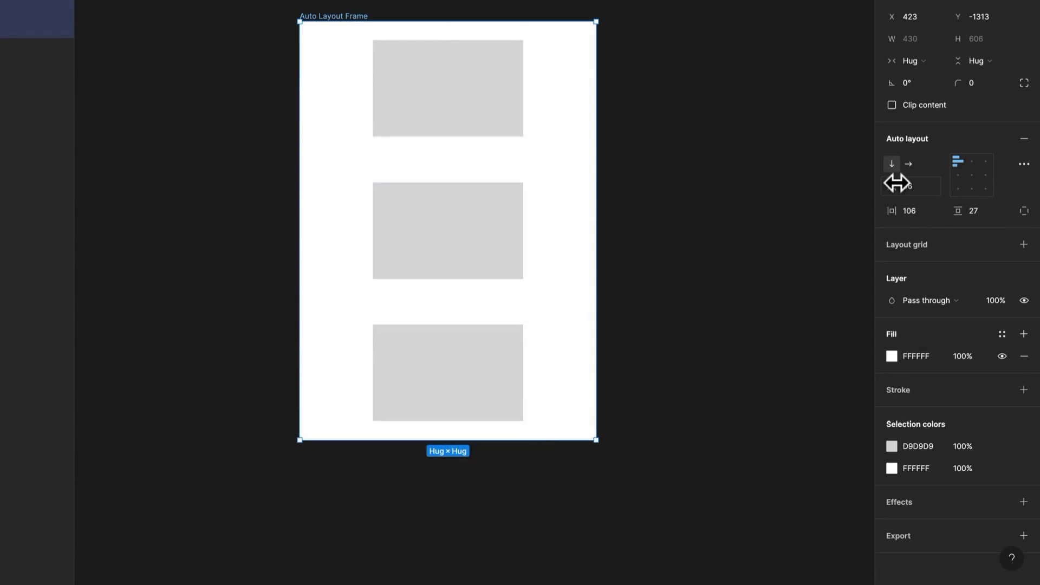
left_click_drag(897, 183, 859, 204)
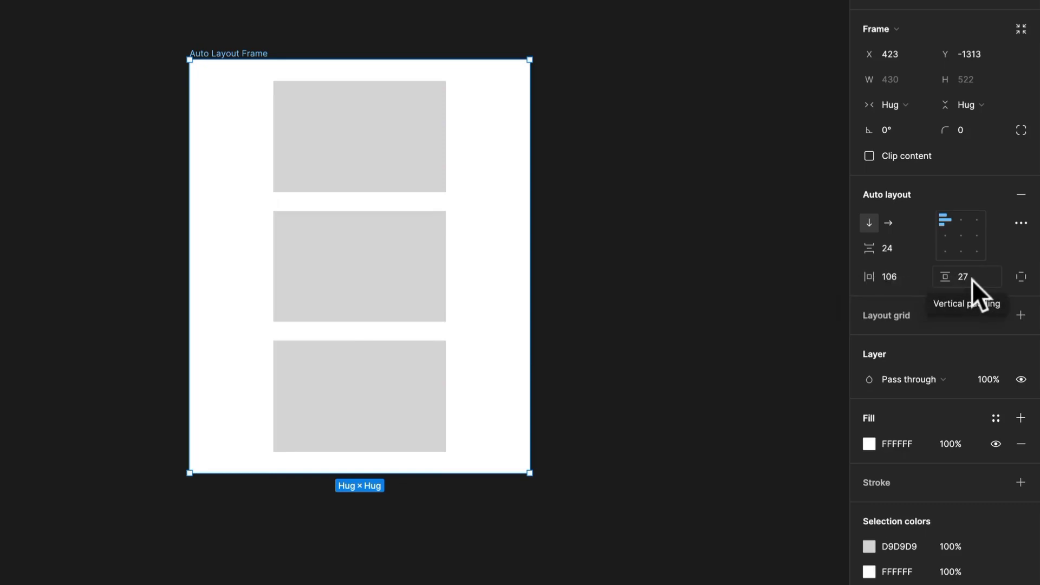
- Set the frame's horizontal padding to 24
left_click_drag(863, 277, 887, 278)
left_click(902, 277)
type("24")
key("Return")
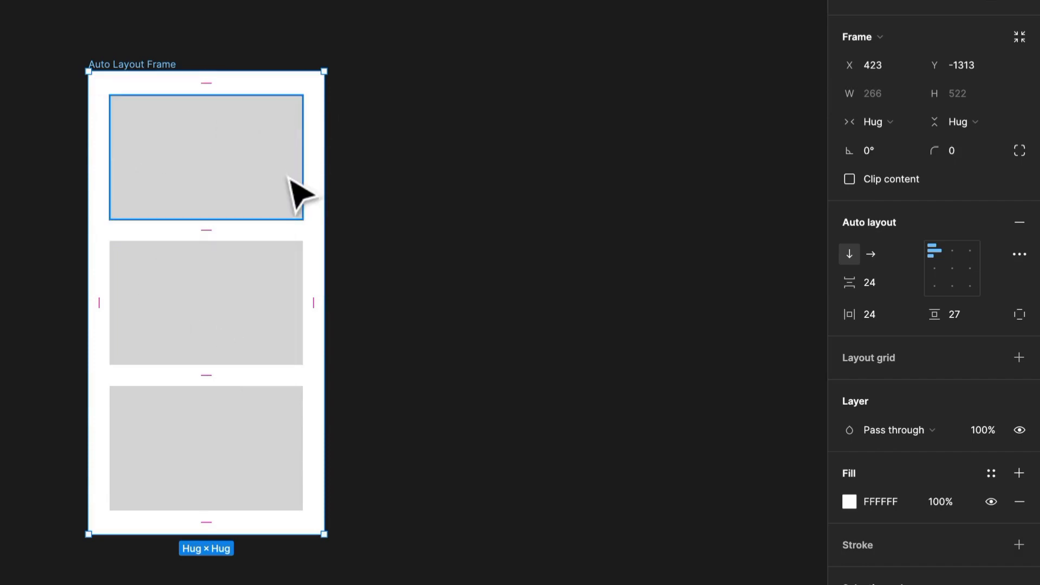
- Set the frame's vertical padding to 24
left_click(873, 316)
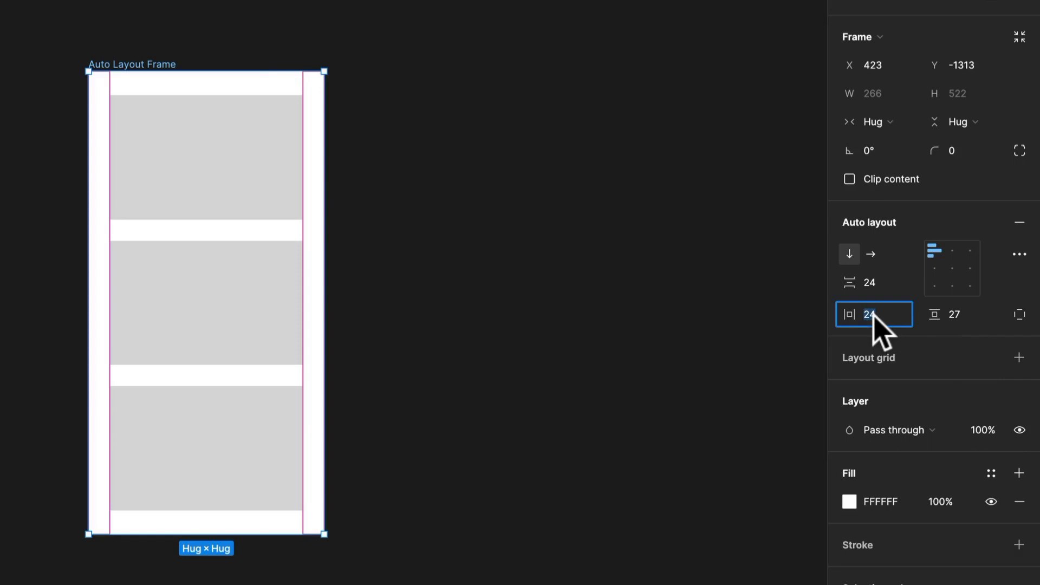
left_click(955, 315)
type("2")
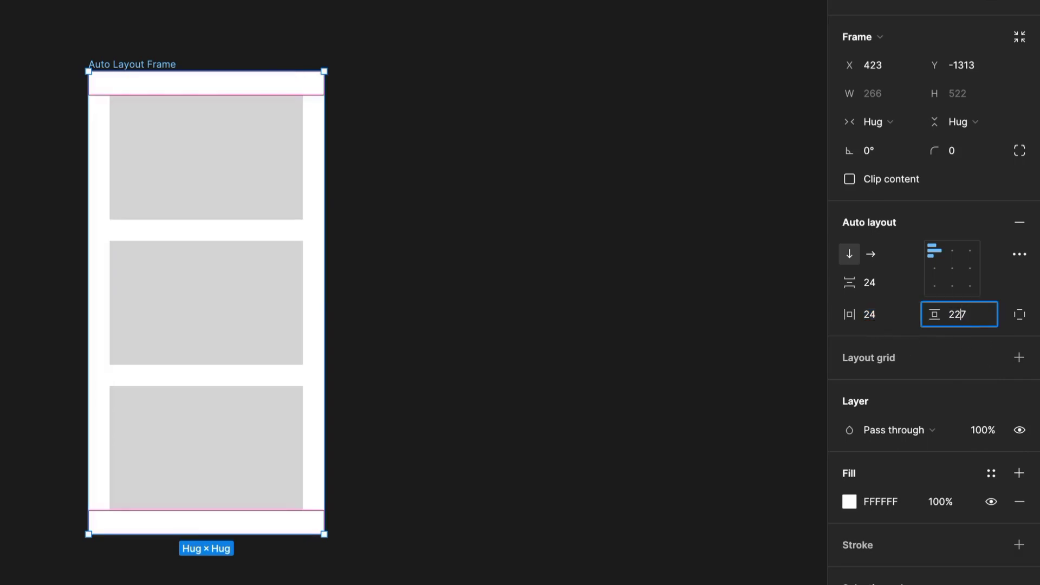
type("4")
key("Return")
left_click(959, 306)
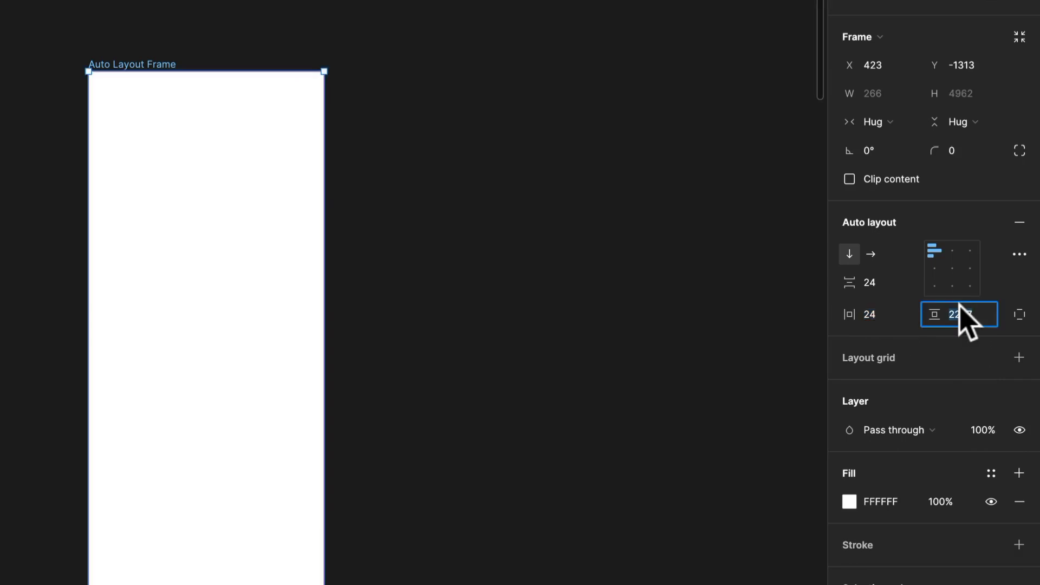
type("24")
key("Return")
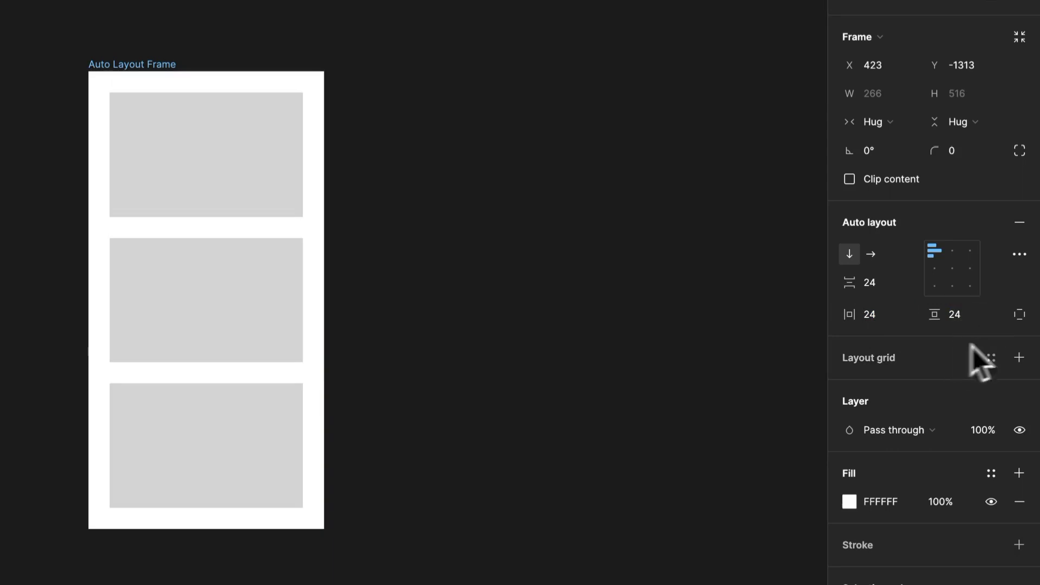
- Show the individual paddings of the frame and set the bottom padding to 12 and the left padding to 8
left_click(1023, 316)
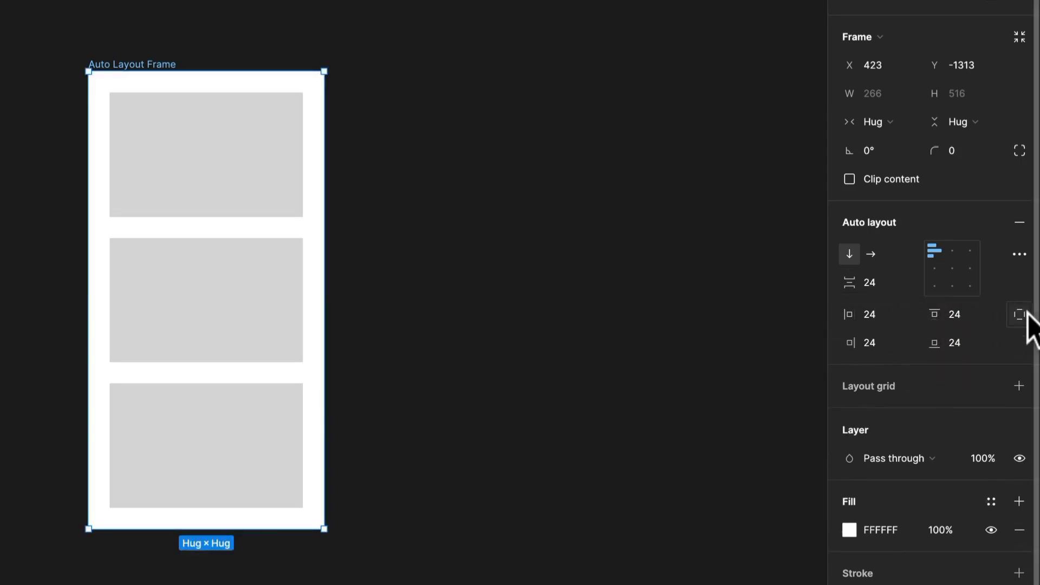
left_click(967, 342)
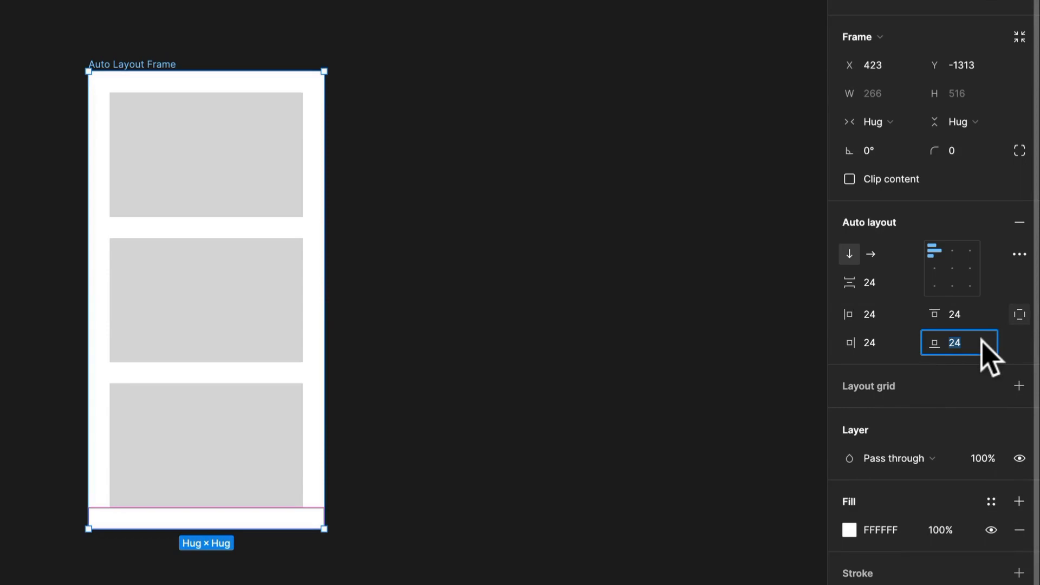
type("12")
key("Return")
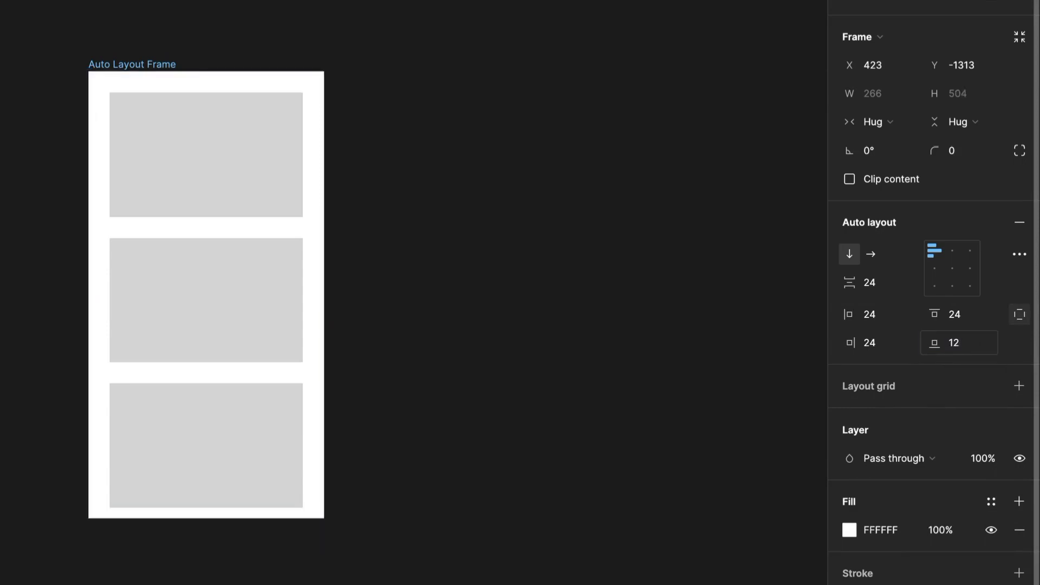
left_click(872, 315)
type("8")
key("Return")
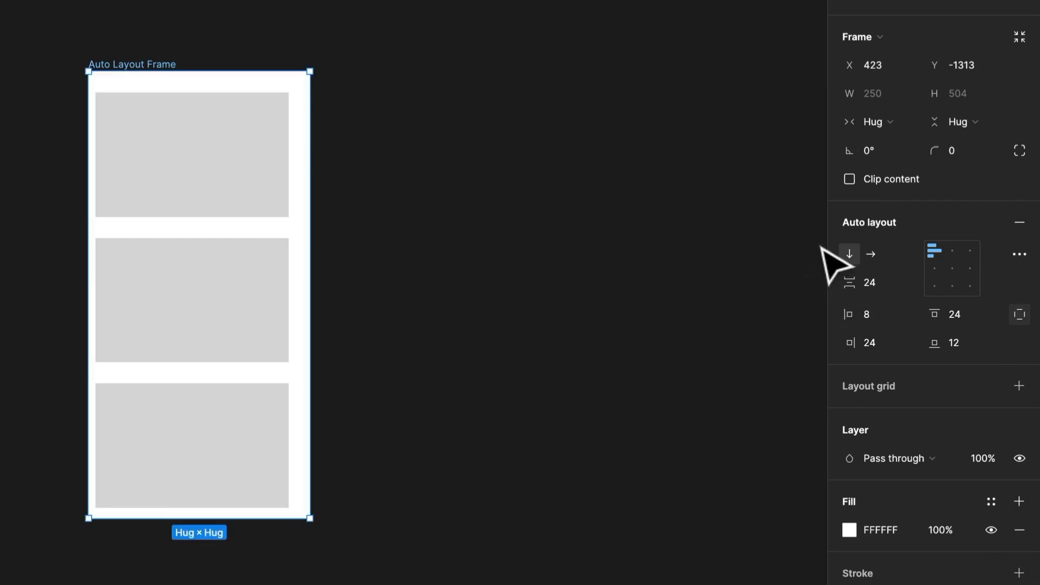
- Undo the bottom and left padding changes and return to combined horizontal and vertical paddings
key("ctrl+z")
key("ctrl+z")
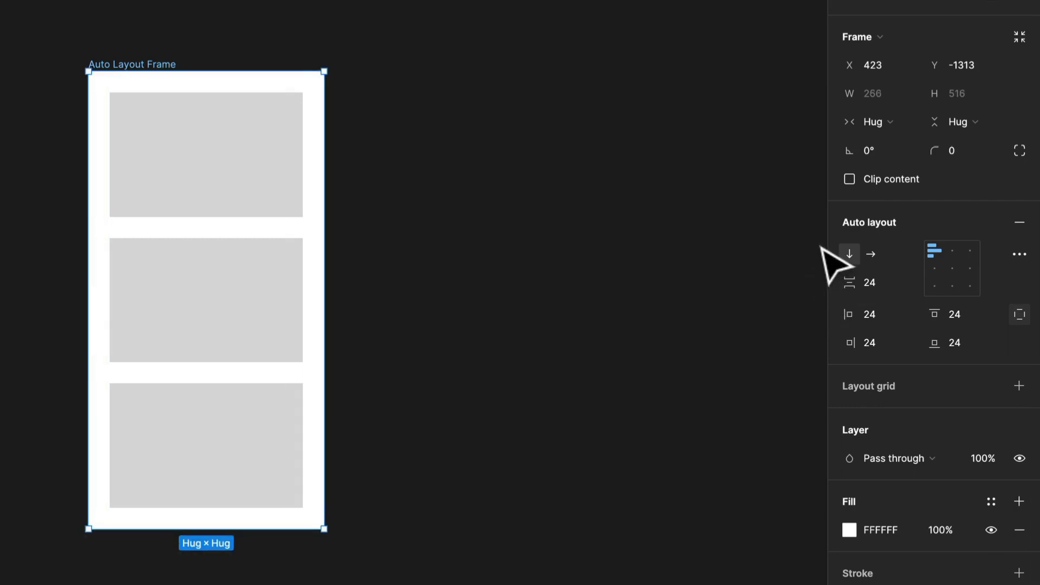
left_click(1019, 317)
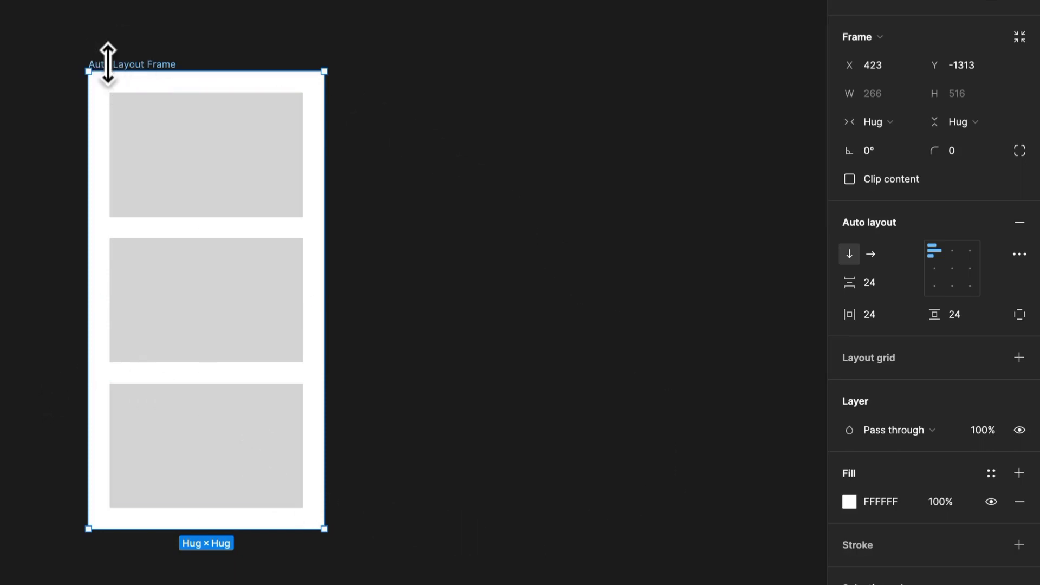
- Shorten the first rectangle from its lower edge and stretch the third rectangle to a height of about 324
left_click(209, 174)
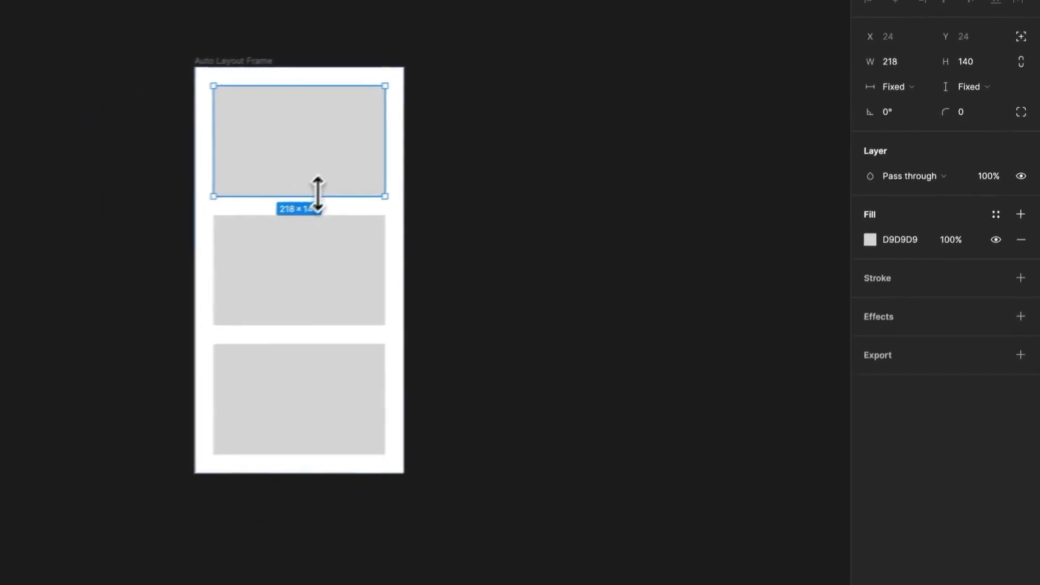
left_click_drag(317, 193, 324, 138)
left_click(304, 388)
left_click_drag(328, 378, 320, 515)
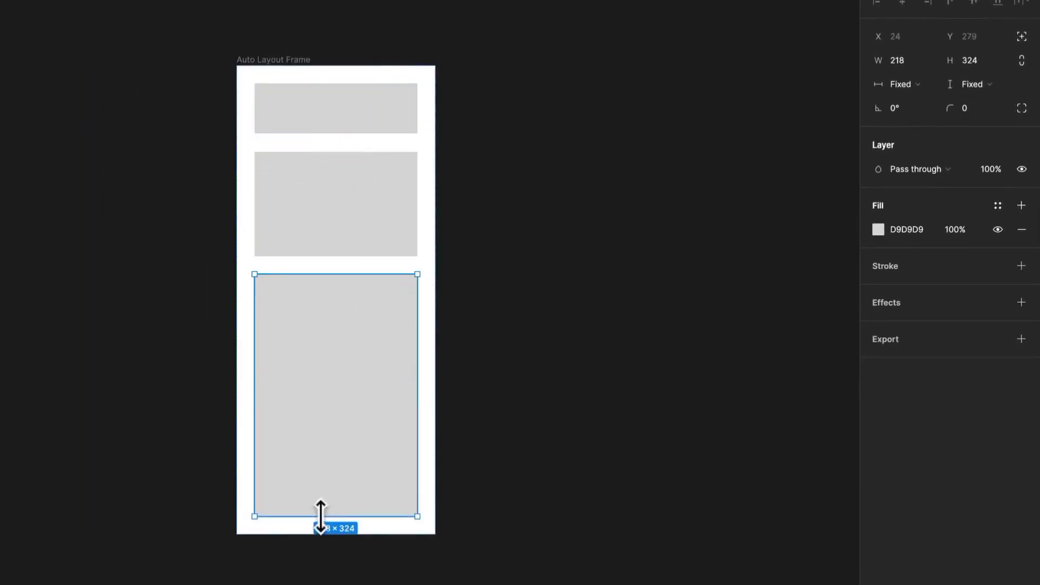
left_click(534, 293)
- Change the Auto Layout Frame's direction to horizontal and set its content alignment to bottom left
left_click(306, 59)
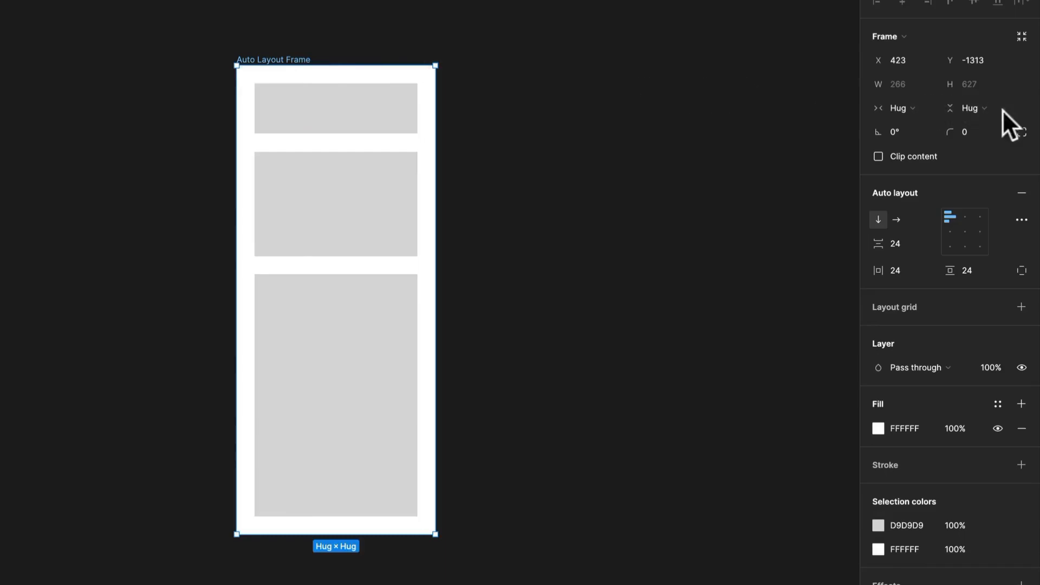
left_click(897, 219)
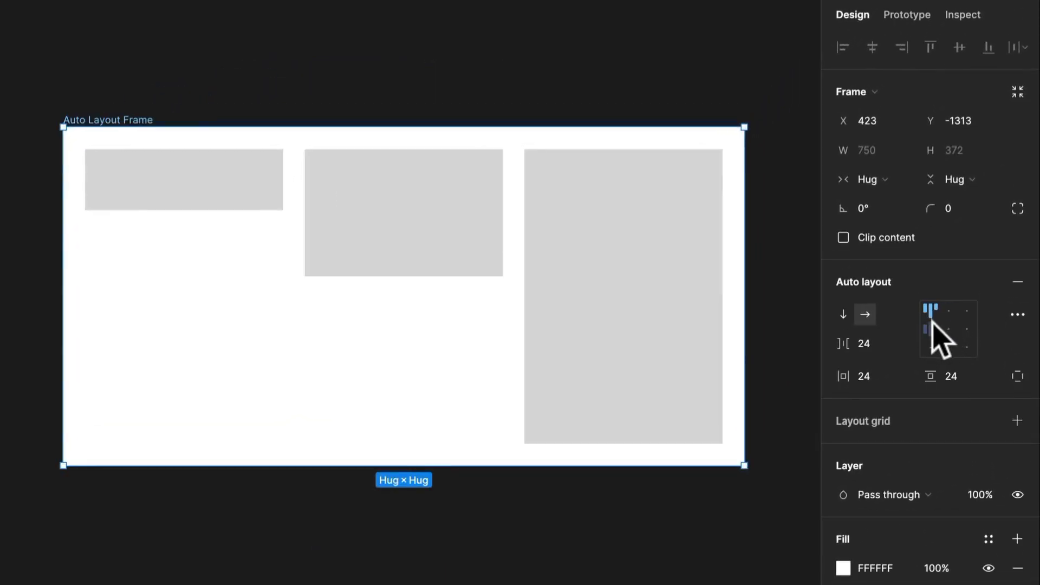
left_click(931, 329)
left_click(931, 346)
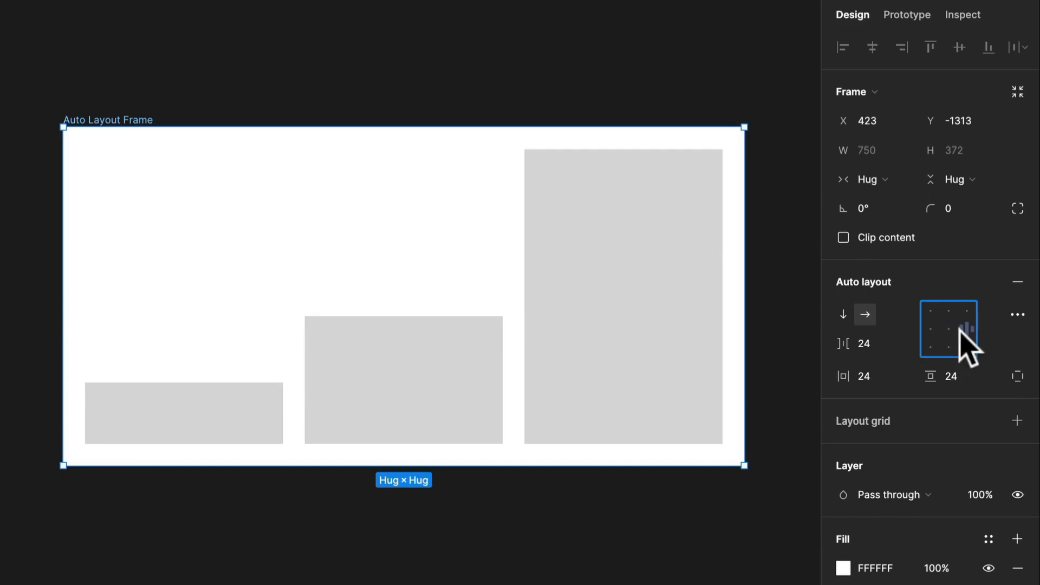
- Center the content of the Auto Layout Frame in vertical direction and widen the second rectangle to about 429
left_click(949, 330)
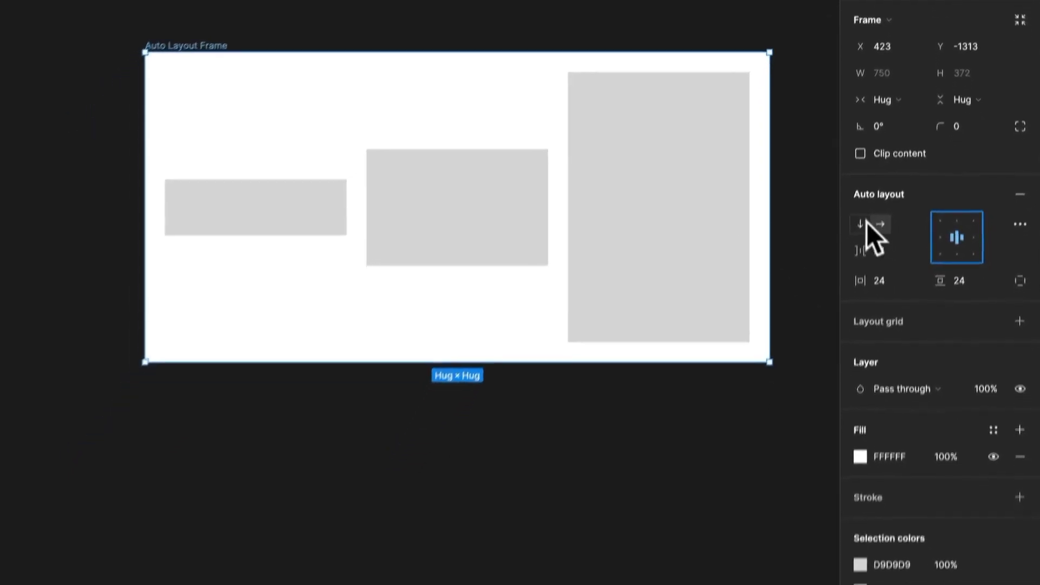
left_click(844, 314)
left_click(244, 221)
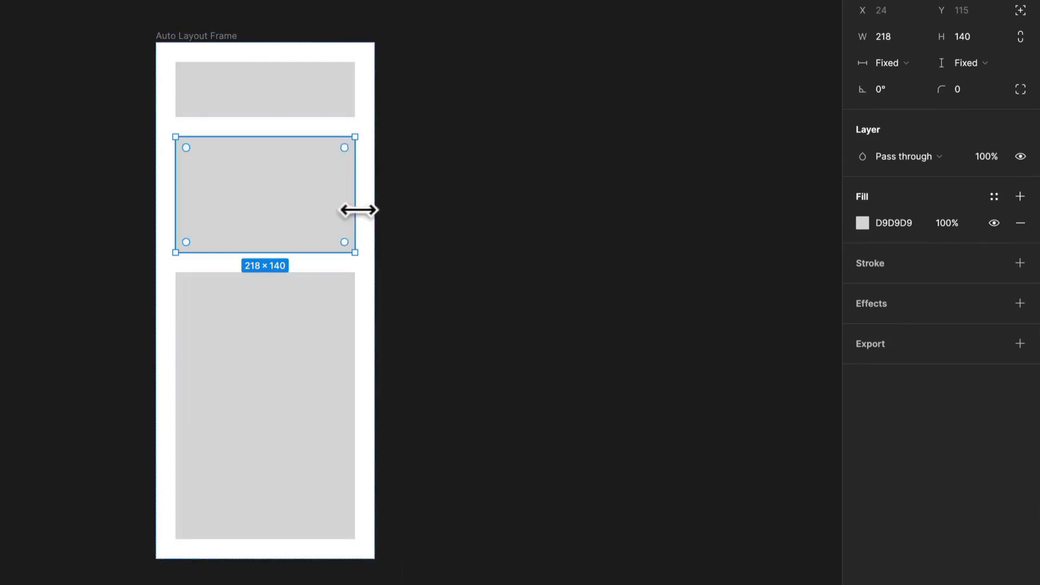
left_click_drag(357, 211, 529, 222)
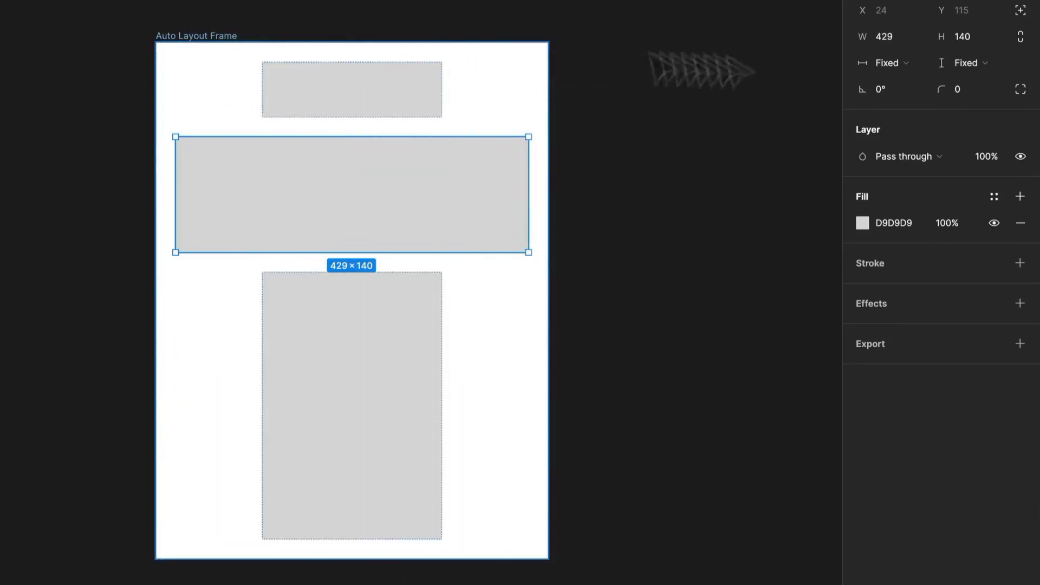
- Try left alignment for the Auto Layout Frame's content and return it to center alignment
left_click(245, 44)
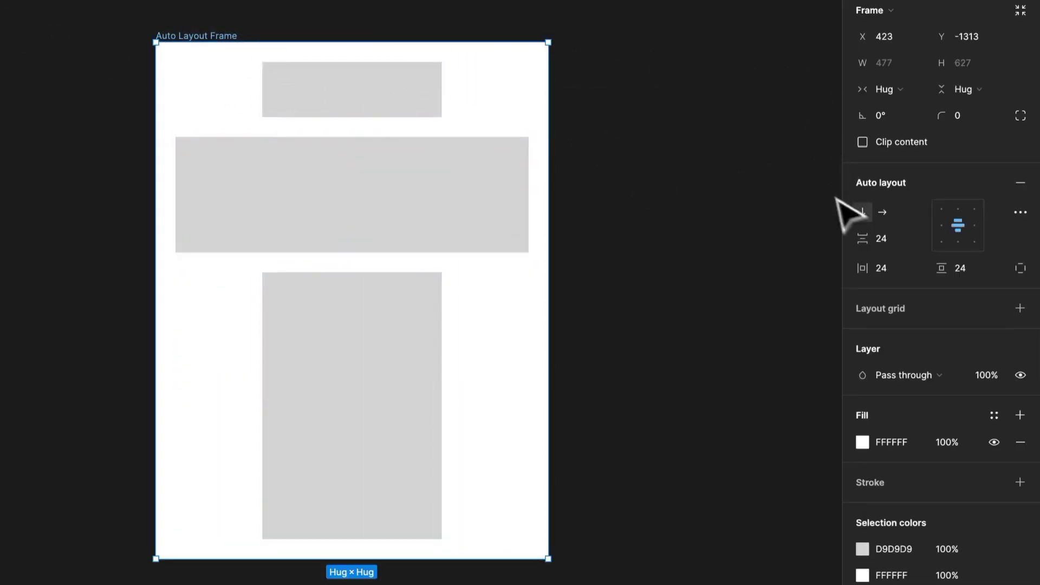
left_click(937, 219)
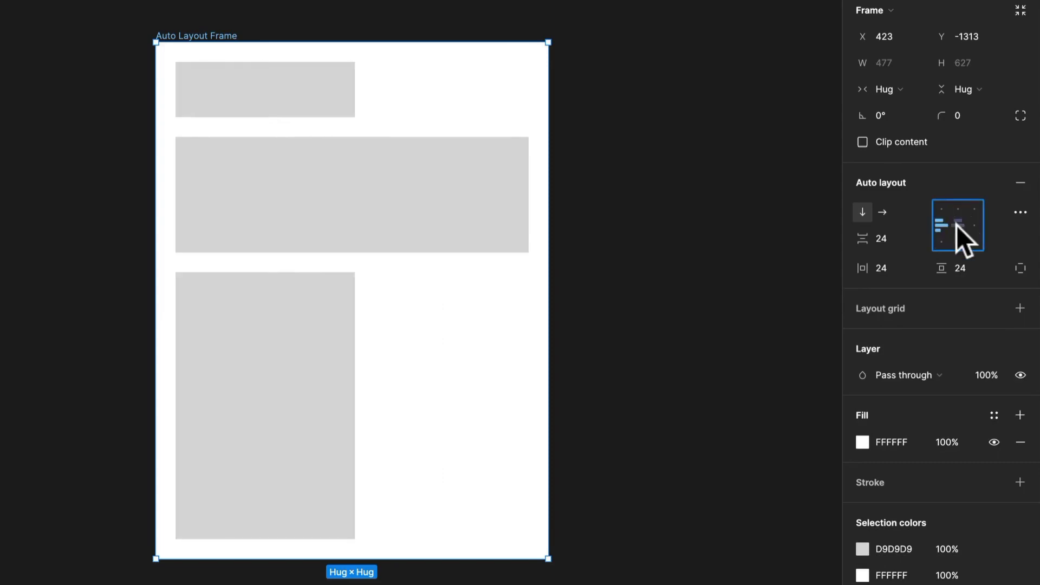
left_click(957, 225)
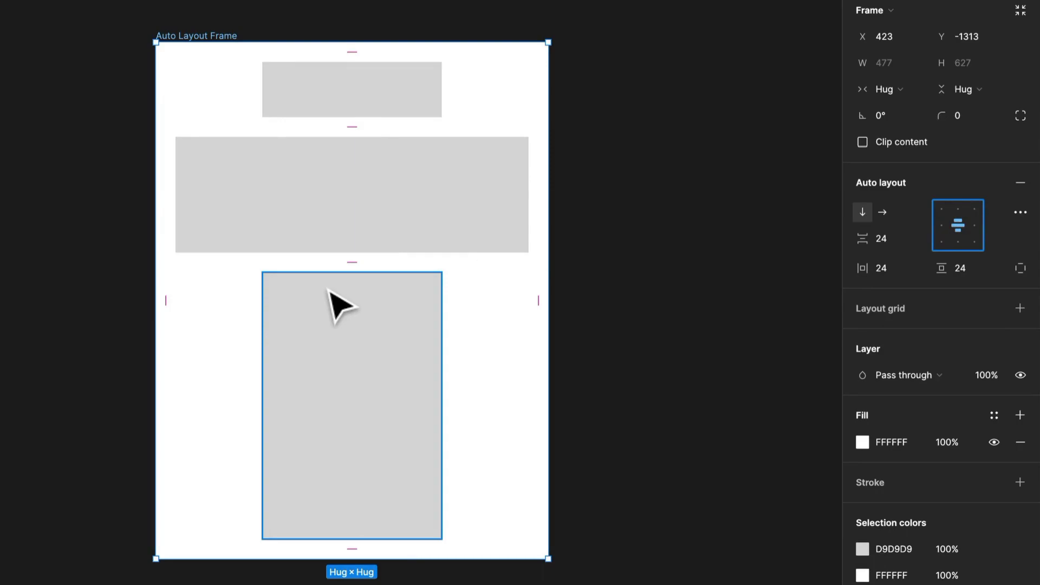
- Set the Auto Layout Frame's spacing mode to Space between in the advanced layout settings
left_click(1019, 213)
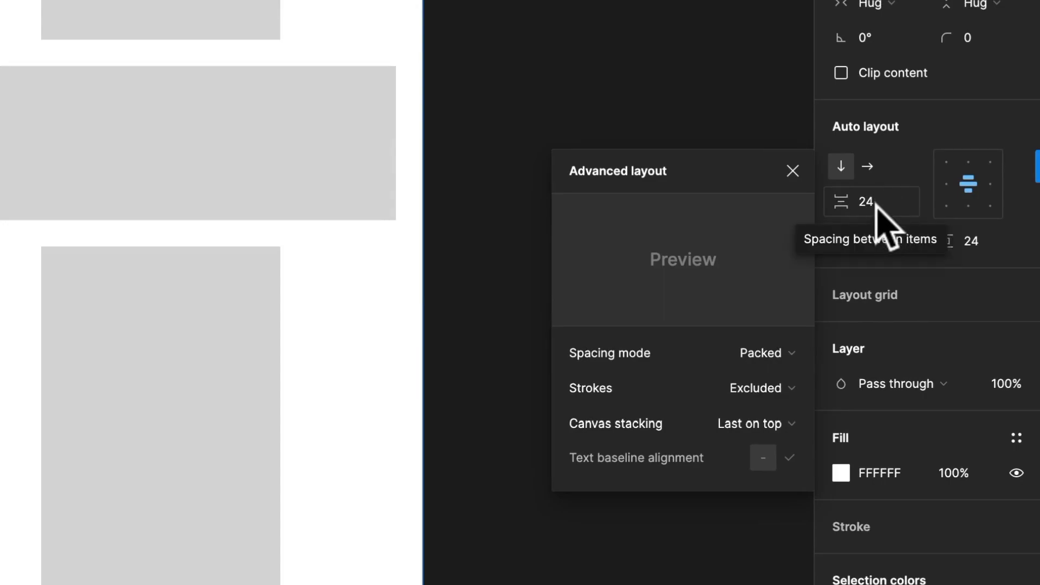
left_click(781, 362)
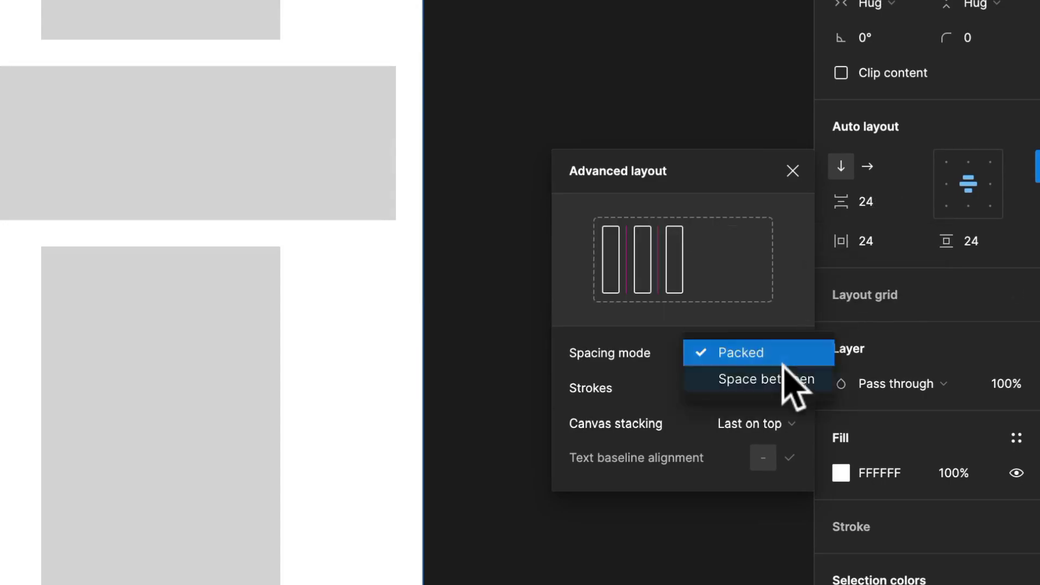
left_click(783, 378)
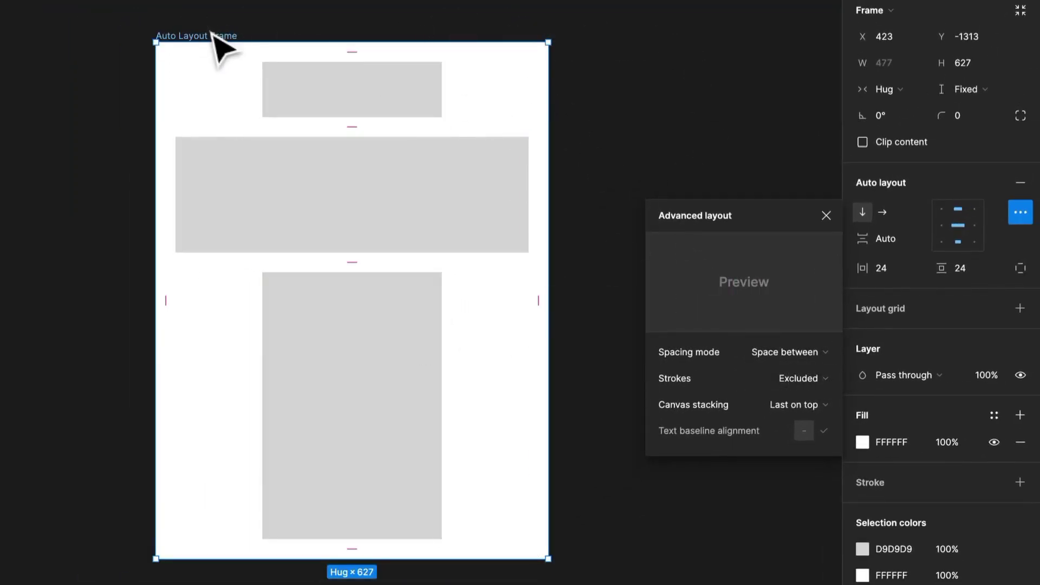
- Shorten the third rectangle to a height of about 113 and stretch the Auto Layout Frame to a height of about 681
left_click(360, 441)
left_click_drag(367, 544, 406, 364)
left_click(181, 37)
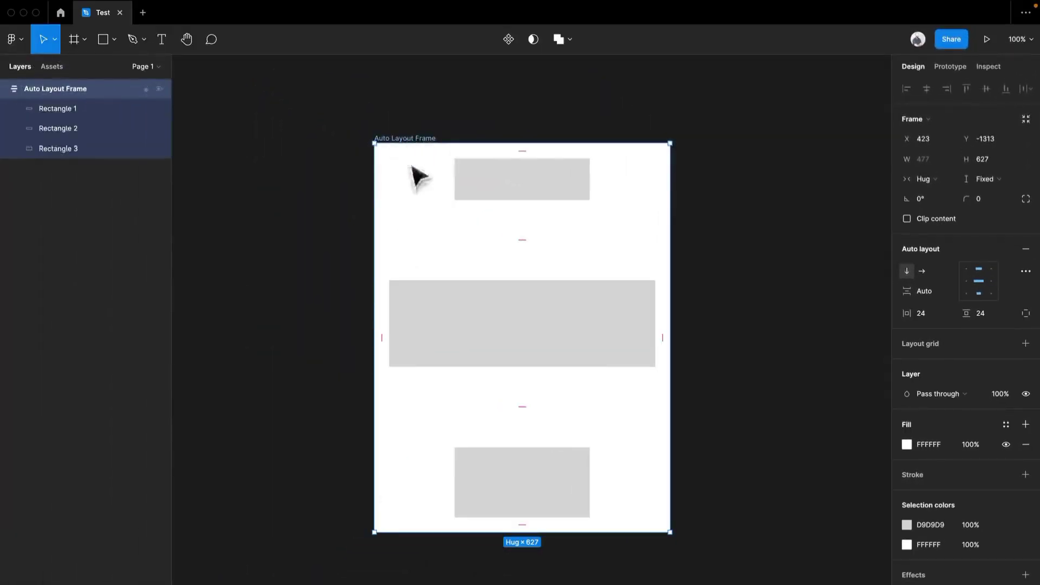
mouse_move(421, 531)
left_mouse_down()
mouse_move(412, 584)
mouse_move(428, 341)
mouse_move(420, 486)
mouse_move(440, 488)
mouse_move(441, 478)
left_mouse_up()
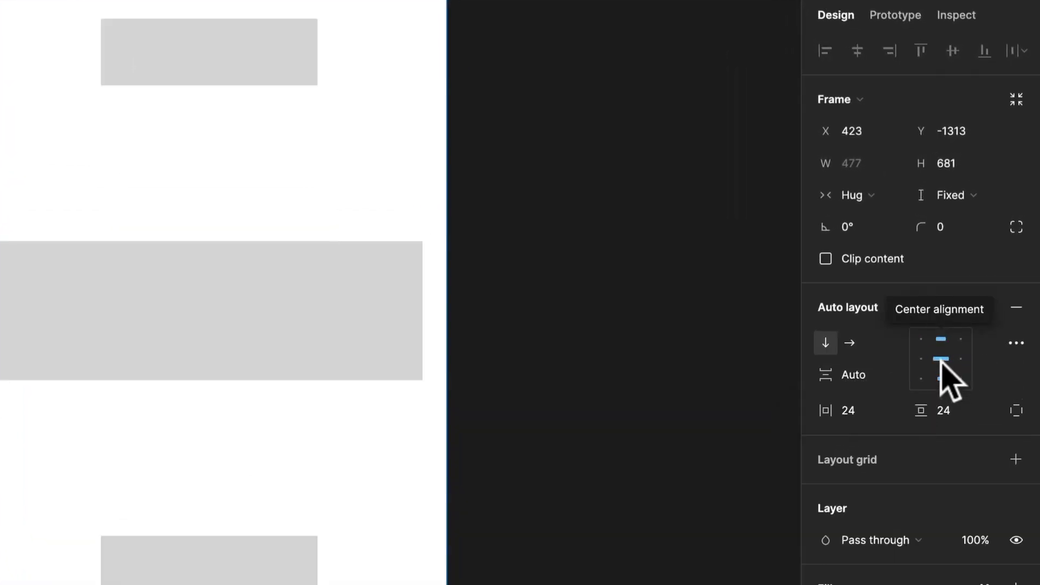
- Switch the Auto Layout Frame's spacing mode back to Packed in the advanced layout settings
left_click(1016, 342)
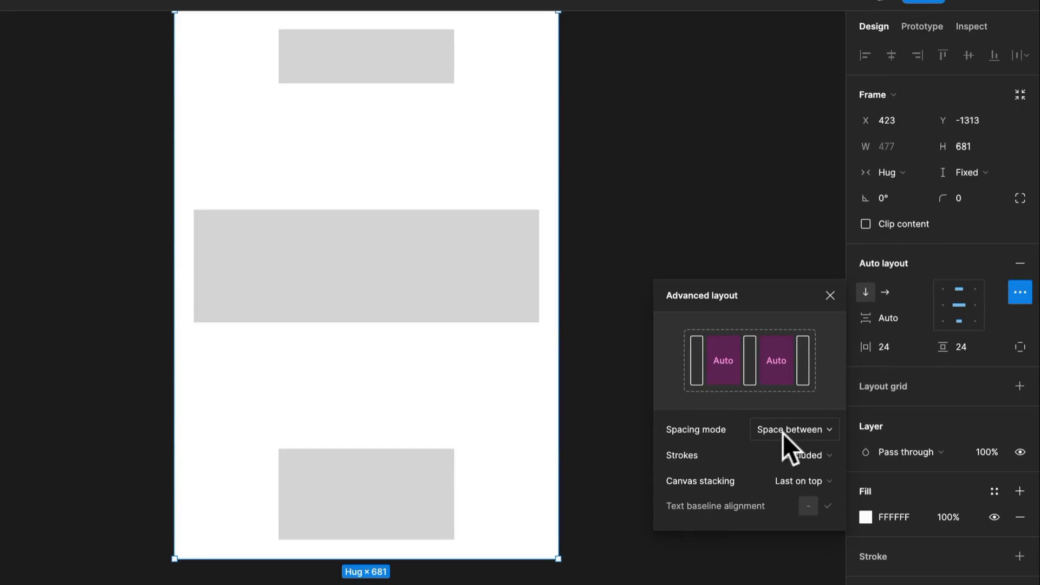
left_click(782, 433)
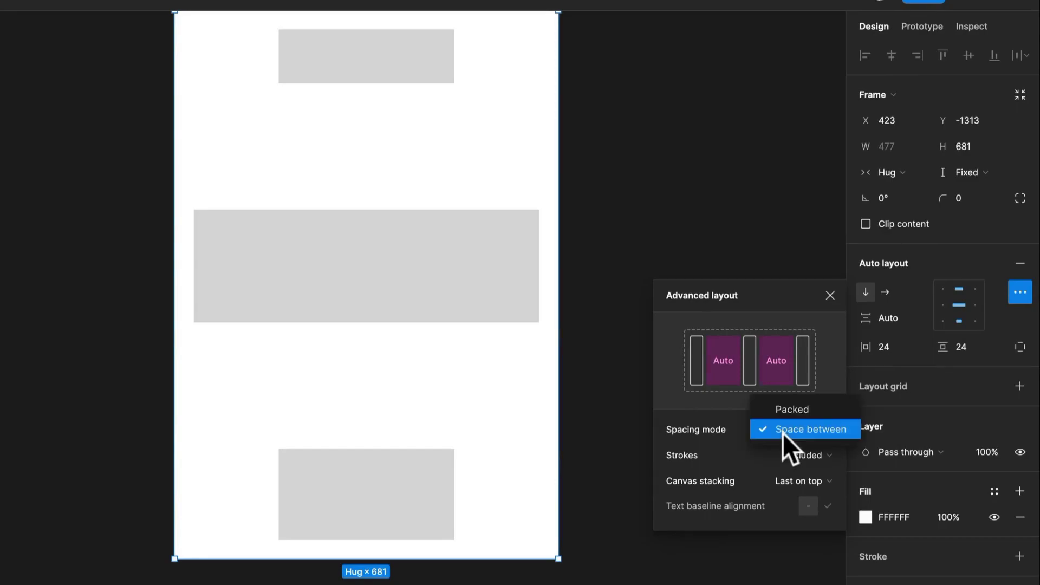
left_click(795, 406)
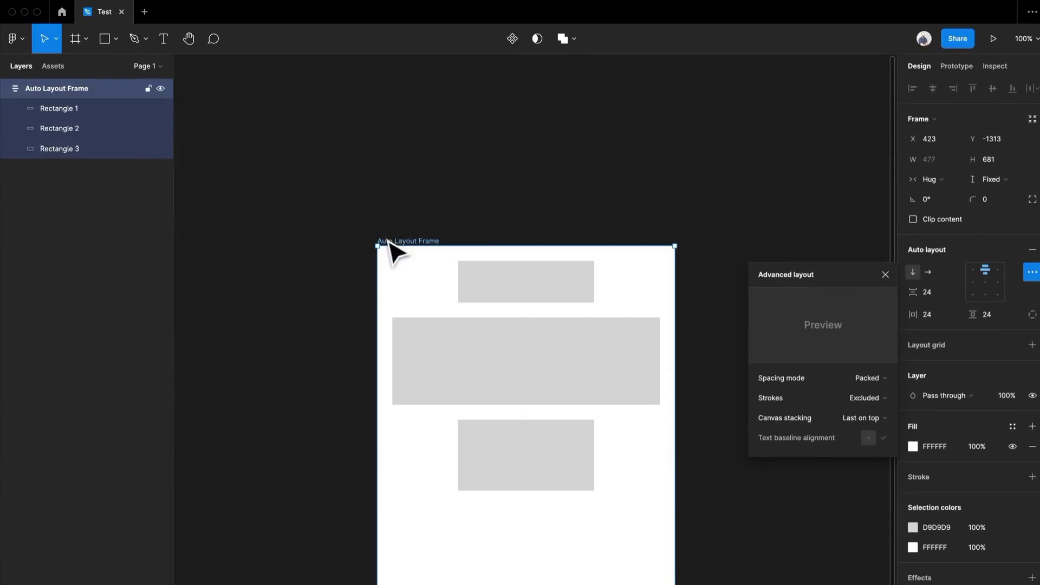
- Set the Auto Layout Frame's vertical resizing to Hug contents
scroll(395, 251, "down", 5)
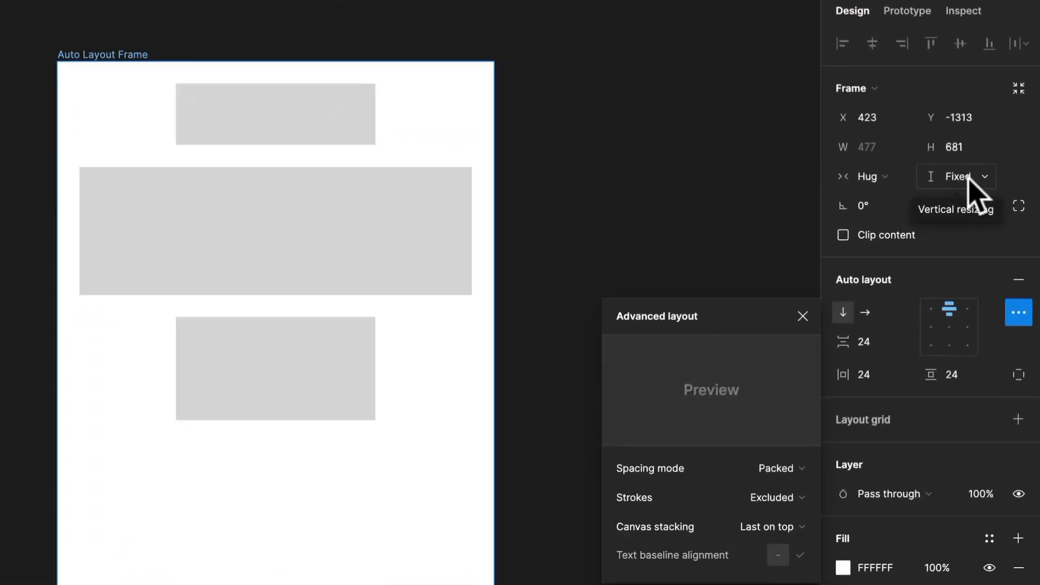
left_click(970, 180)
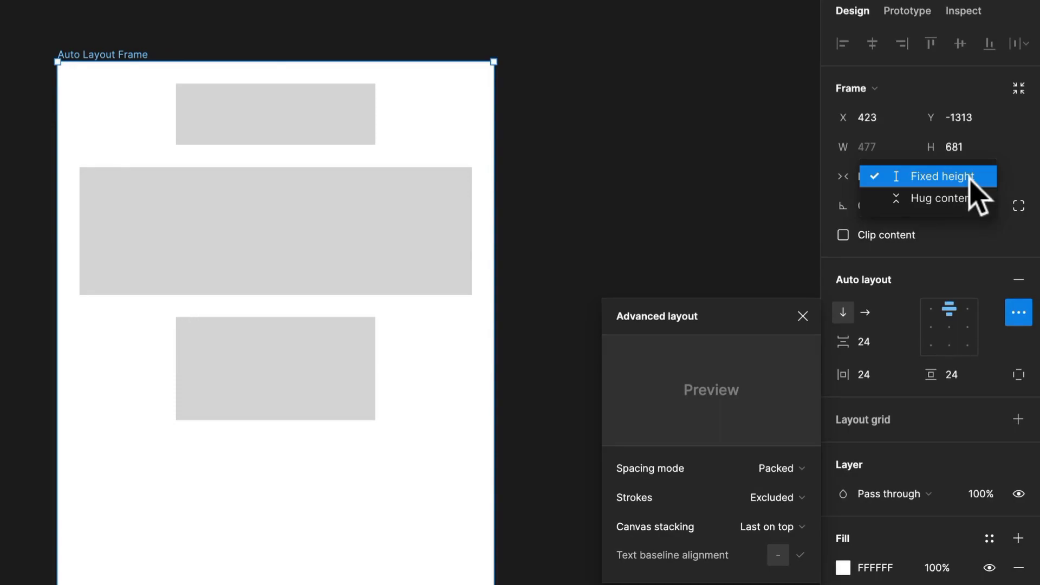
left_click(970, 214)
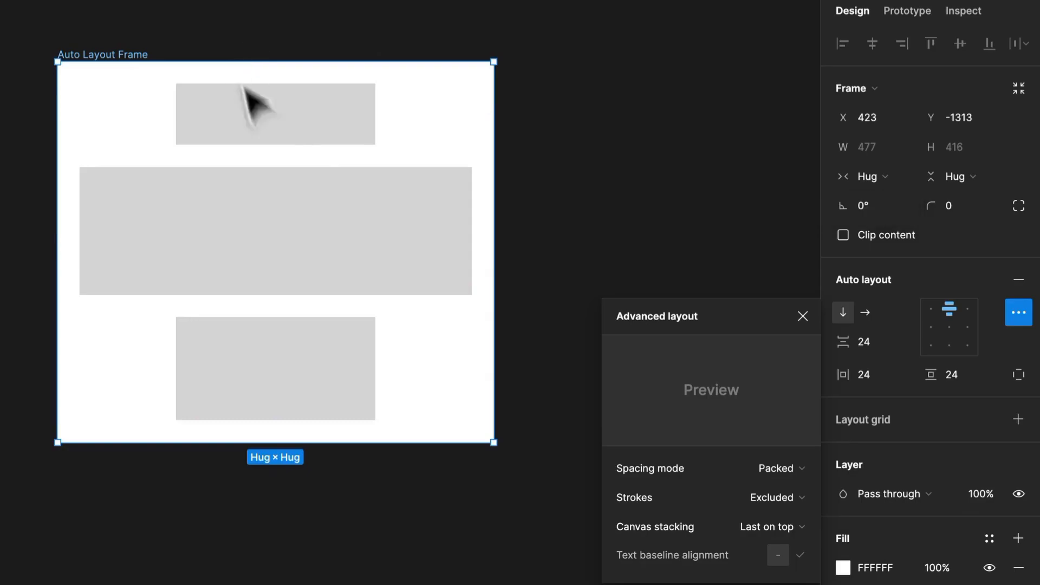
- Set the first rectangle's horizontal resizing to Fill container
left_click(297, 142)
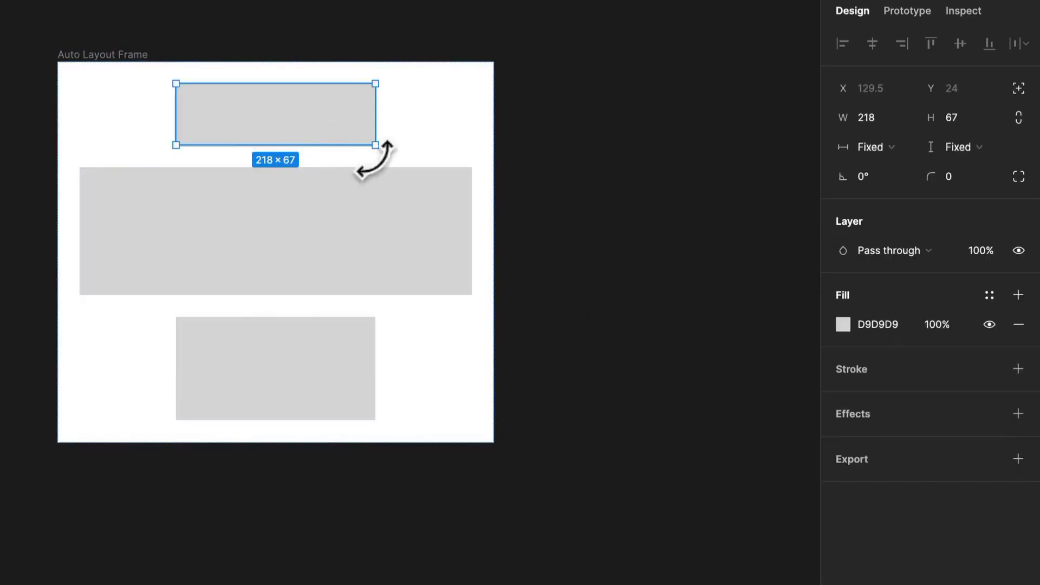
left_click(871, 140)
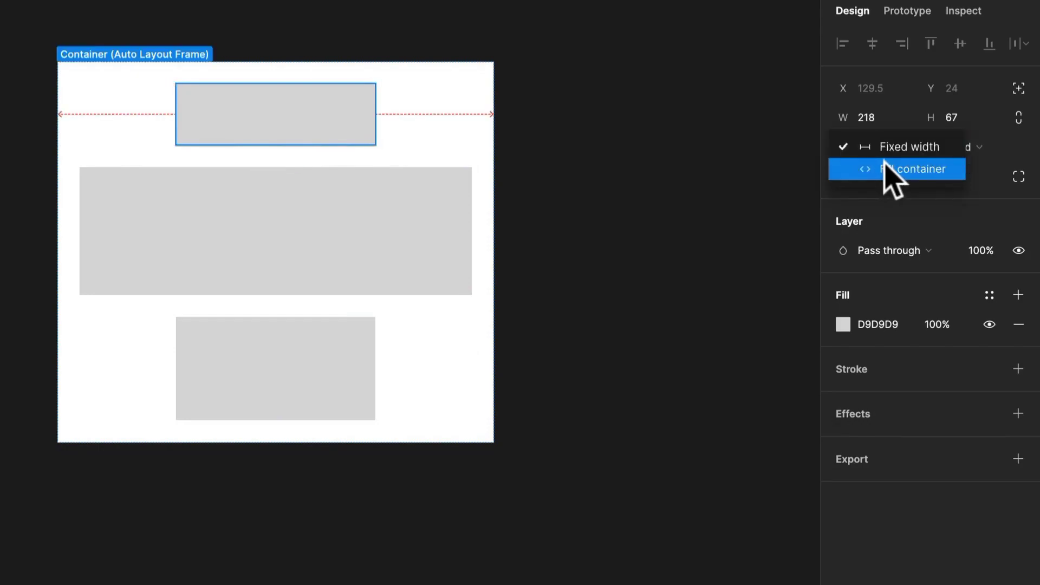
left_click(888, 169)
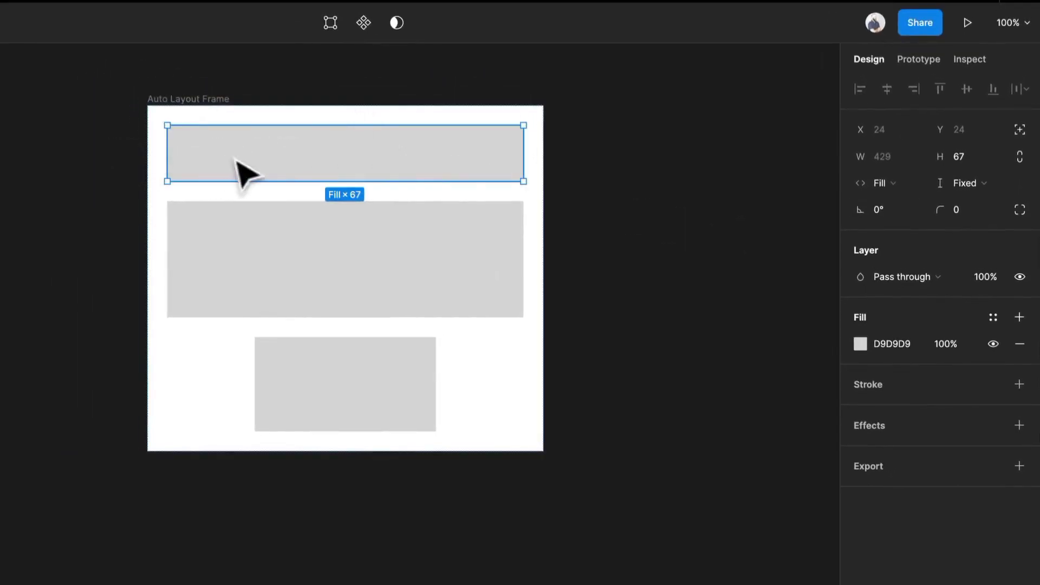
- Widen the Auto Layout Frame to about 581 and return its horizontal resizing to Hug contents
left_click(234, 103)
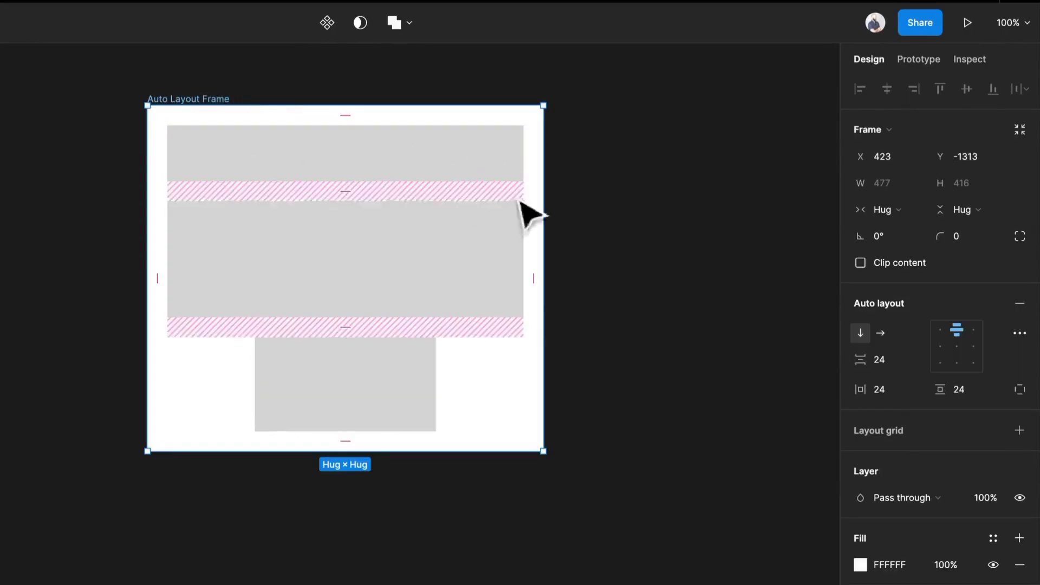
left_click_drag(542, 200, 629, 211)
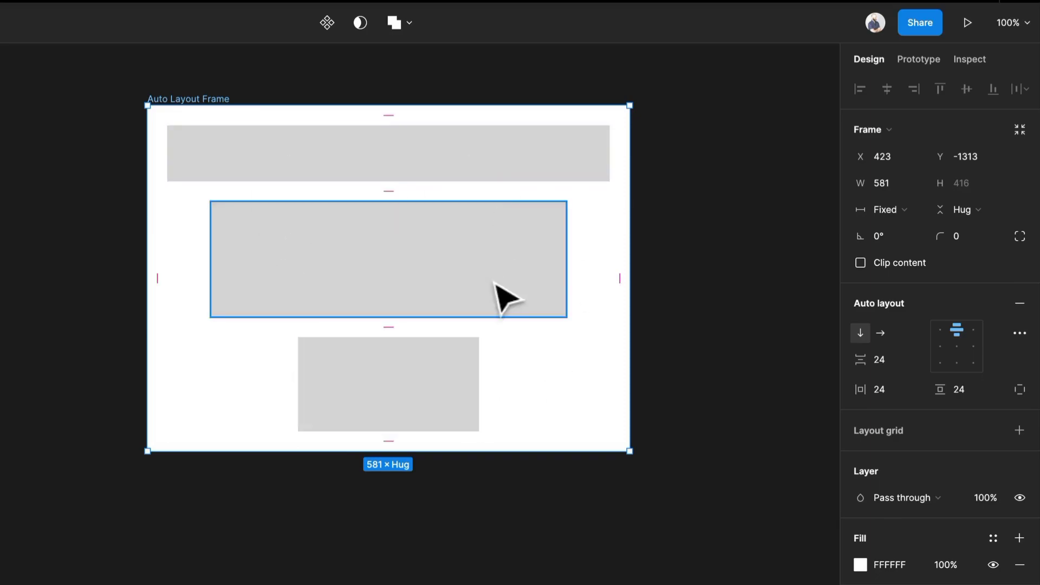
left_click(905, 211)
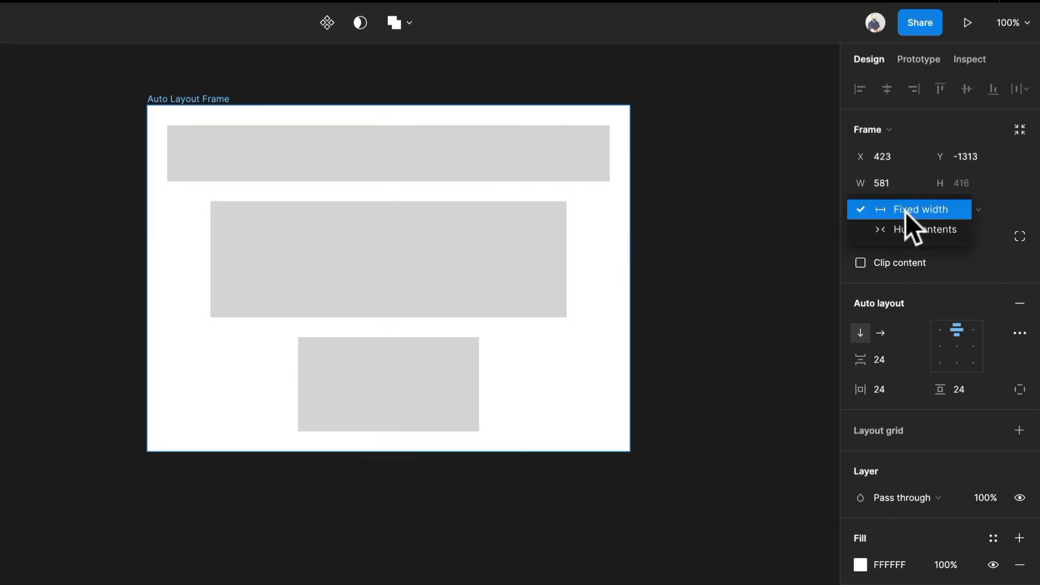
left_click(906, 227)
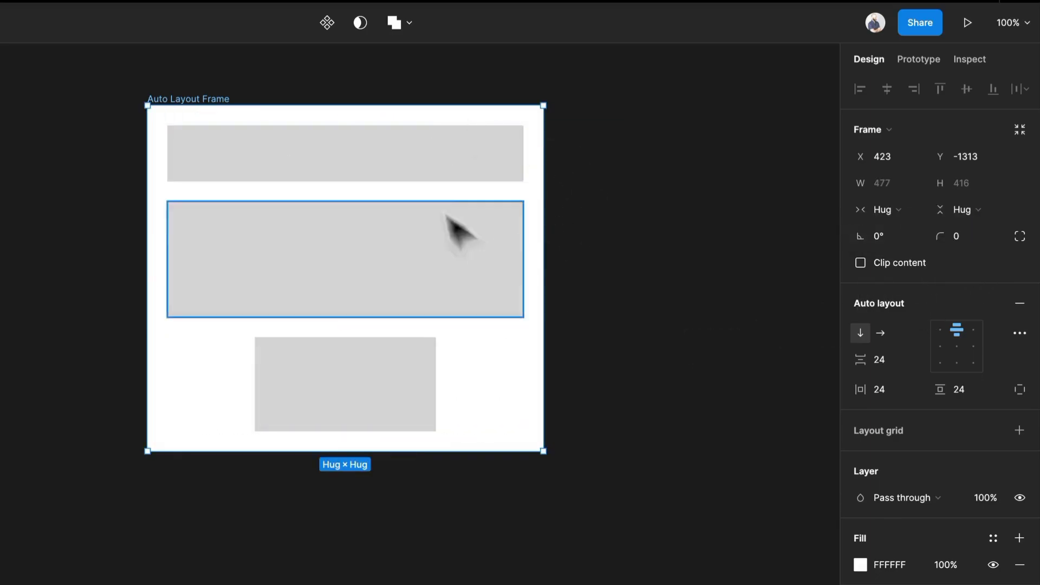
- Widen the second rectangle to about 687 from its right edge
left_click(320, 406)
left_click(353, 297)
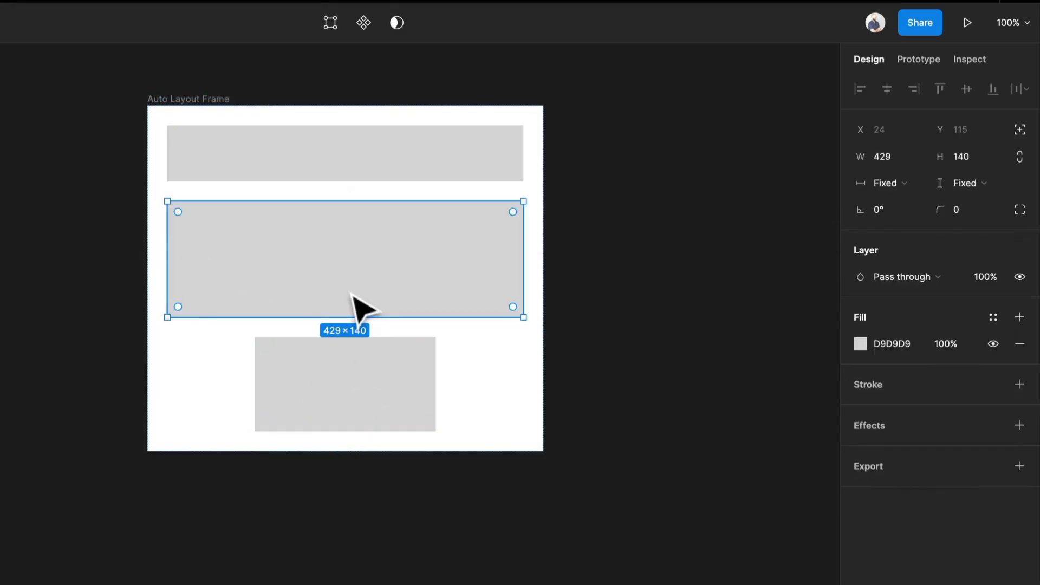
left_click(357, 382)
left_click(477, 170)
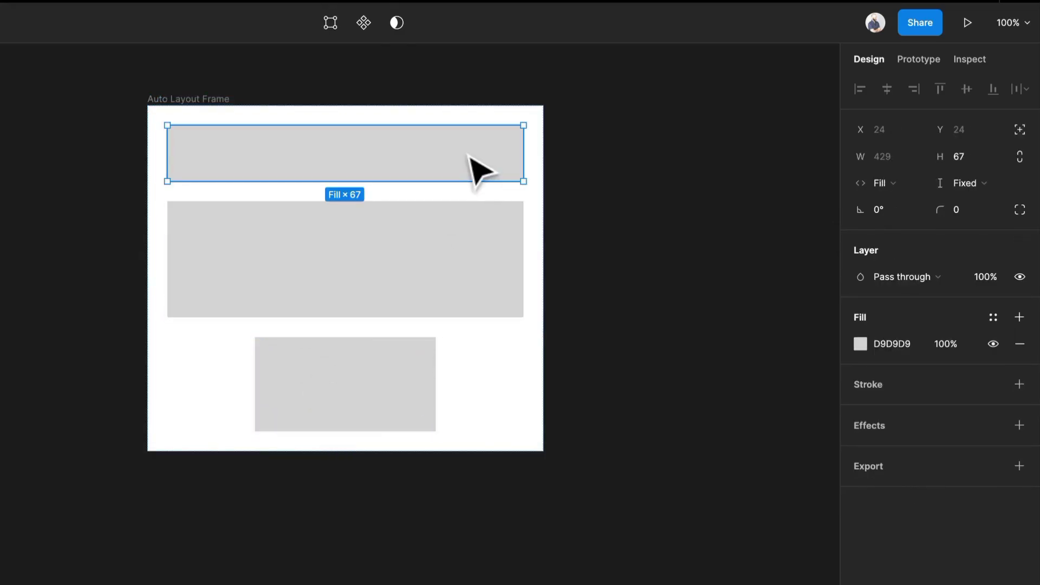
left_click(412, 362)
left_click(493, 233)
left_click_drag(524, 251, 628, 257)
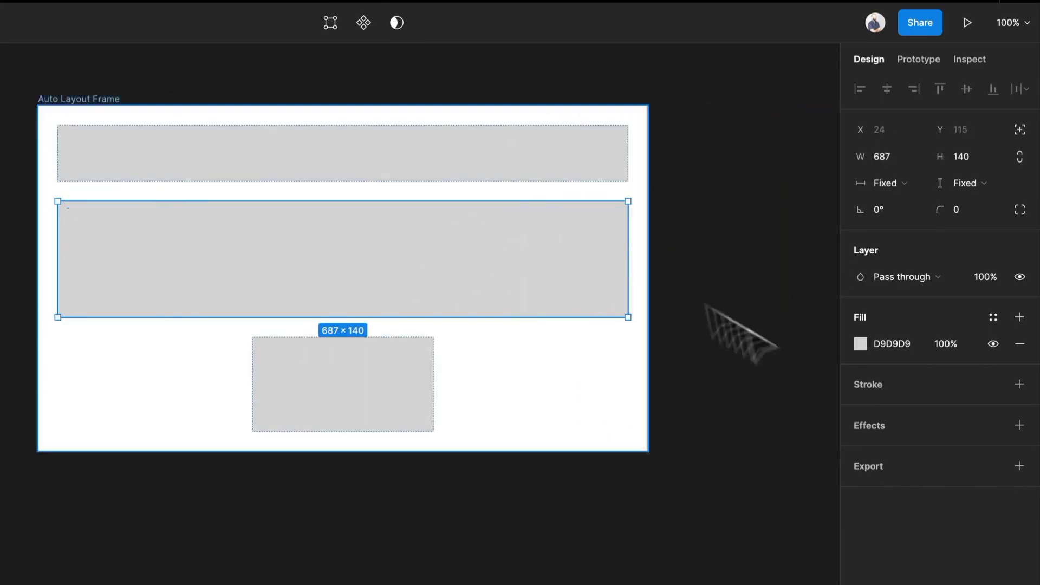
- Set the third rectangle's horizontal resizing to Fill container
left_click(406, 422)
left_click(883, 184)
left_click(895, 200)
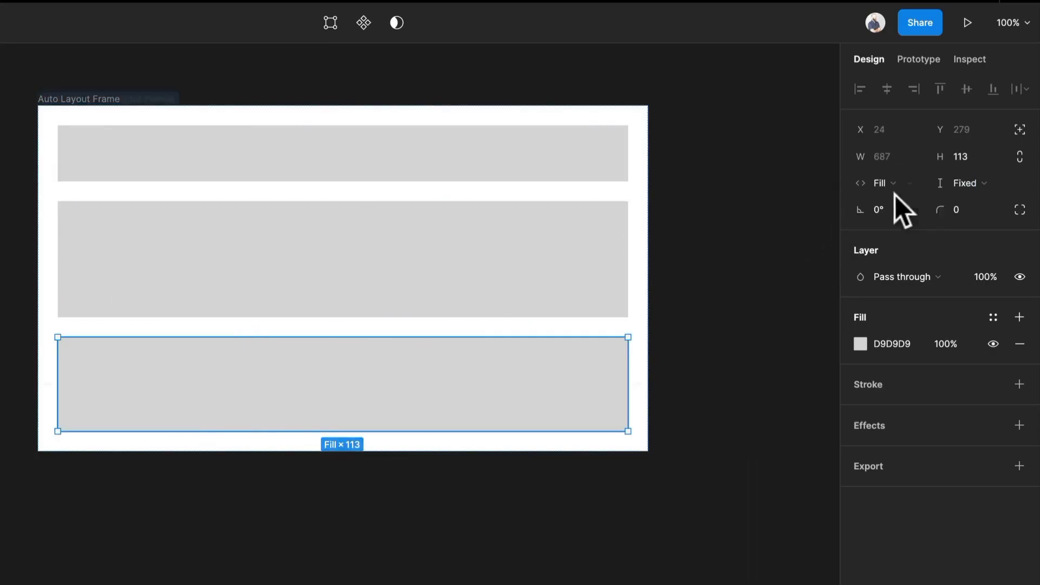
left_click(51, 99)
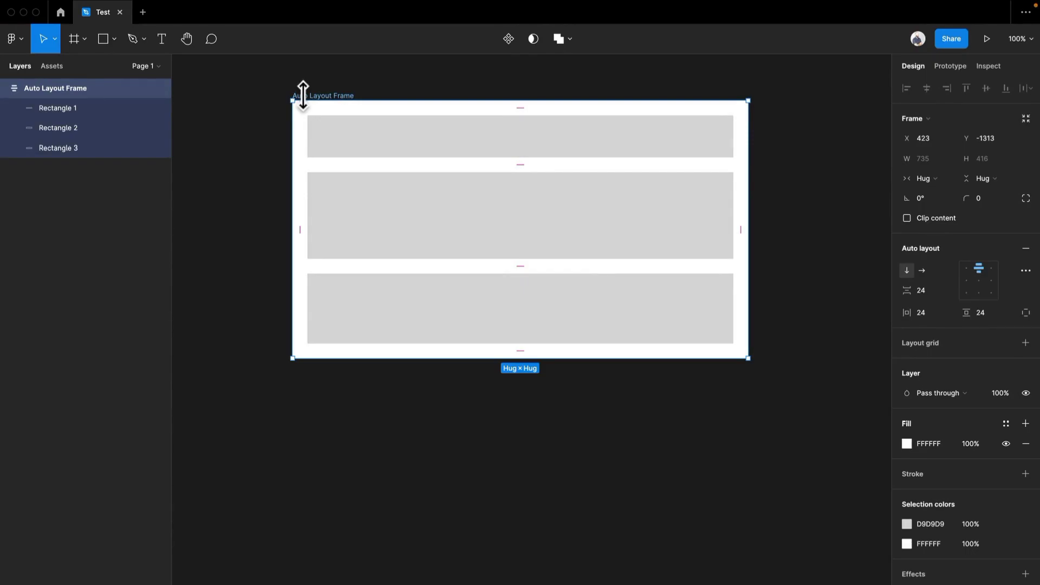
left_click(258, 298)
left_click(334, 122)
left_click(337, 131)
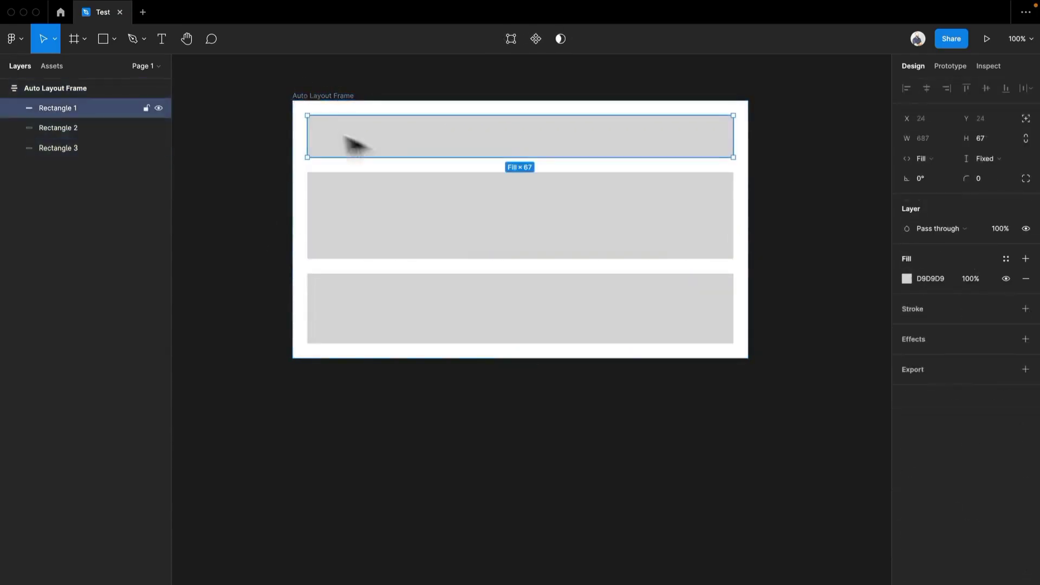
left_click(93, 95)
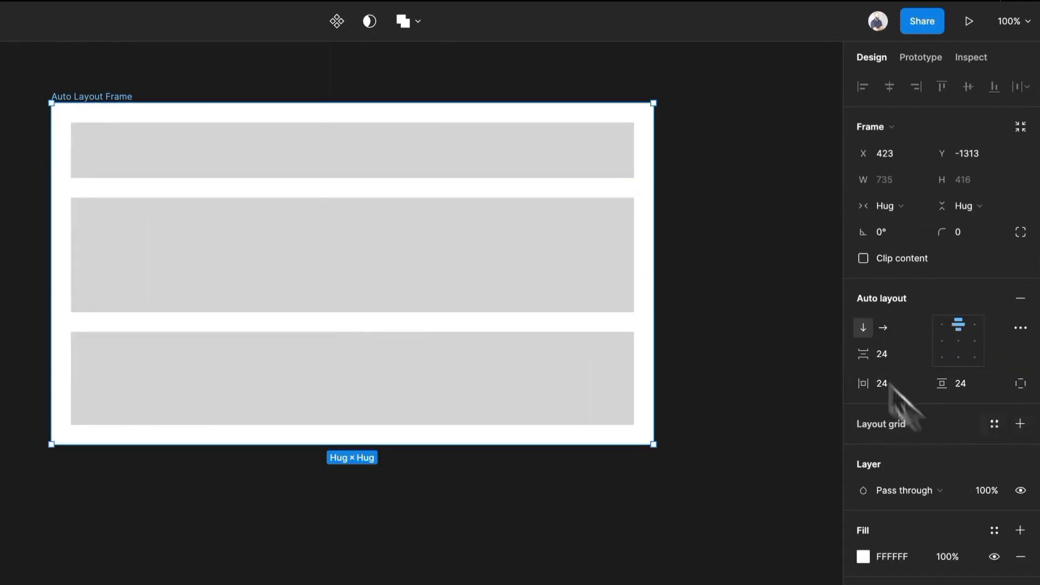
- Draw a new frame of about 901 × 547 below the Auto Layout Frame
scroll(75, 459, "down", 2)
scroll(76, 459, "down", 2)
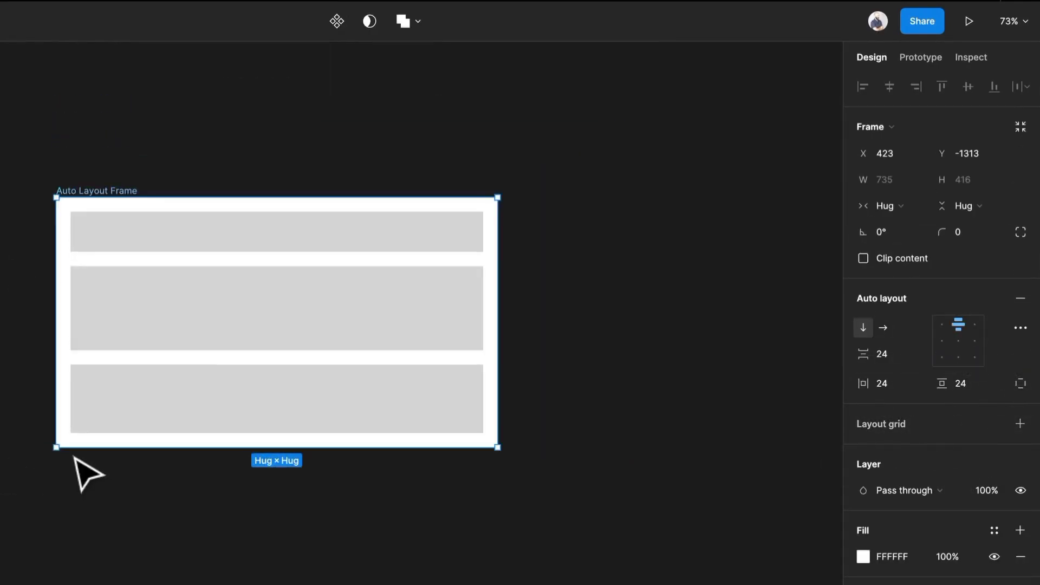
scroll(116, 520, "down", 3)
key("f")
left_click_drag(28, 440, 575, 584)
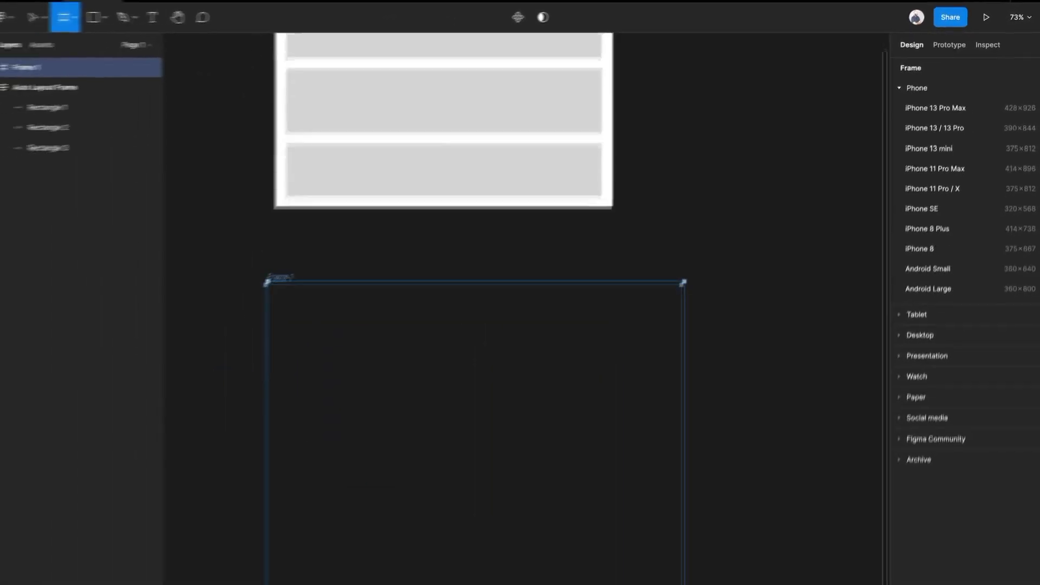
left_click_drag(683, 584, 685, 525)
- Move the Auto Layout Frame inside the newly drawn frame
scroll(379, 216, "up", 4)
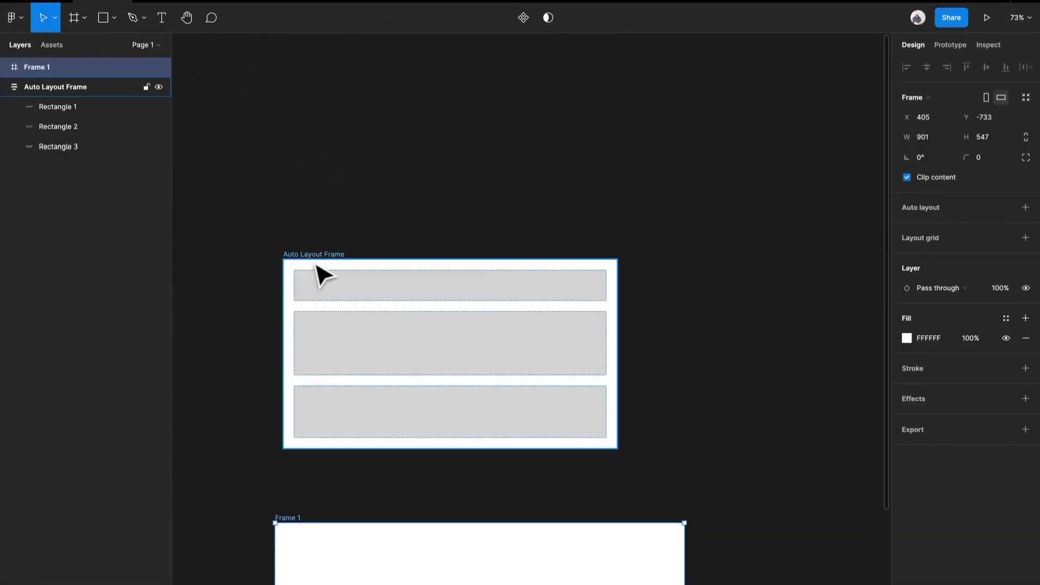
left_click_drag(318, 267, 405, 263)
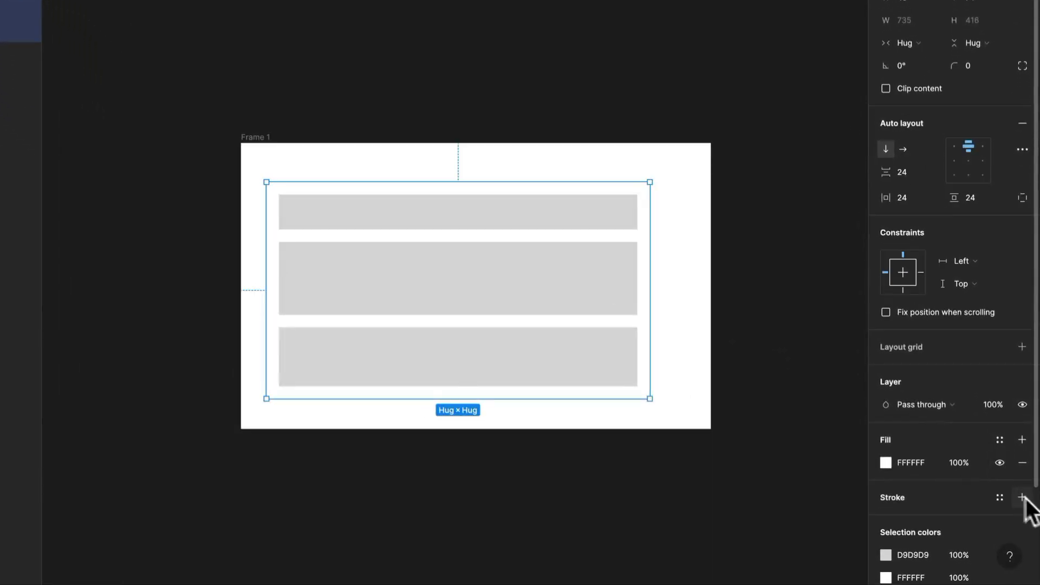
- Add a black inside stroke of 1 to the Auto Layout Frame and reposition it at about X 83, Y 65 in Frame 1
left_click(1023, 498)
left_click(851, 245)
scroll(629, 227, "down", 2)
left_click_drag(430, 154, 448, 154)
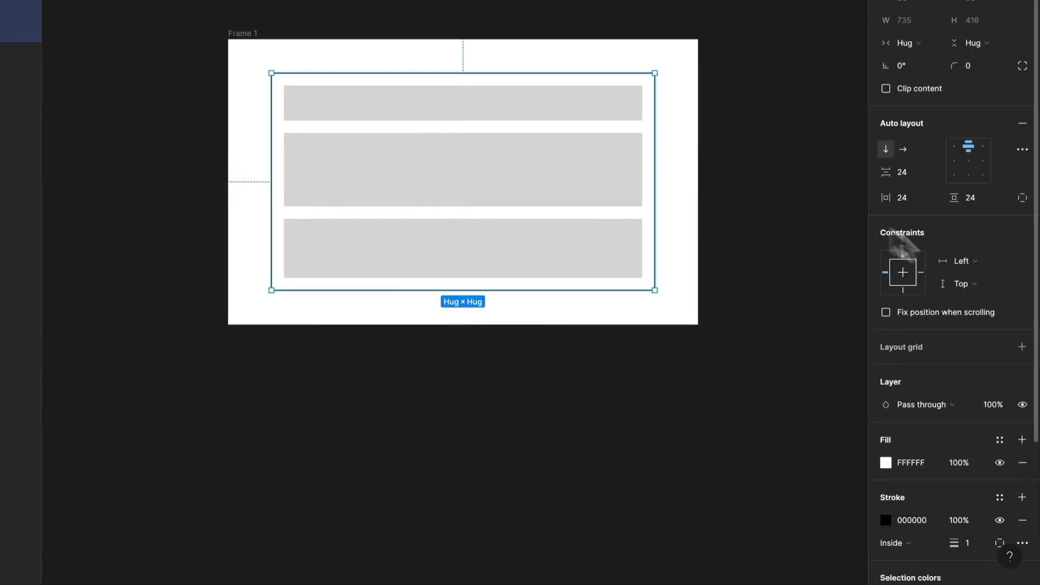
- Set the Auto Layout Frame's horizontal resizing to Fixed width and its horizontal constraint to Left and right
left_click(970, 261)
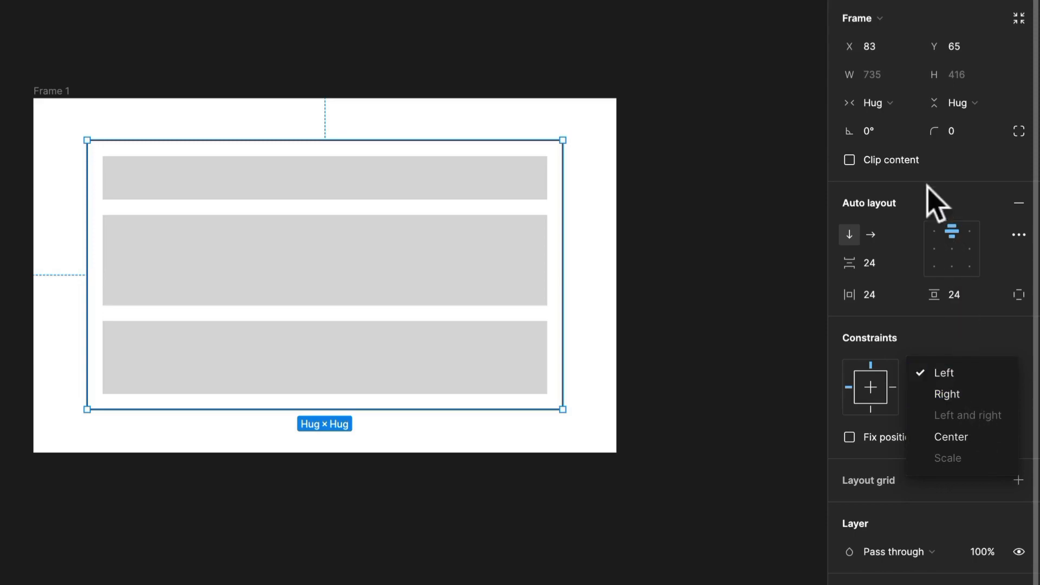
left_click(876, 106)
left_click(879, 108)
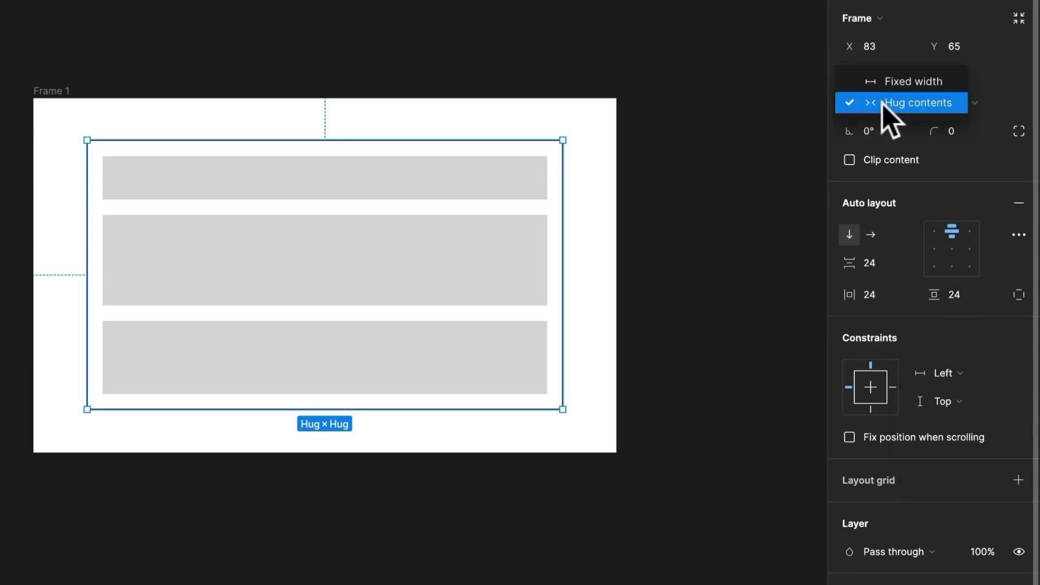
left_click(912, 83)
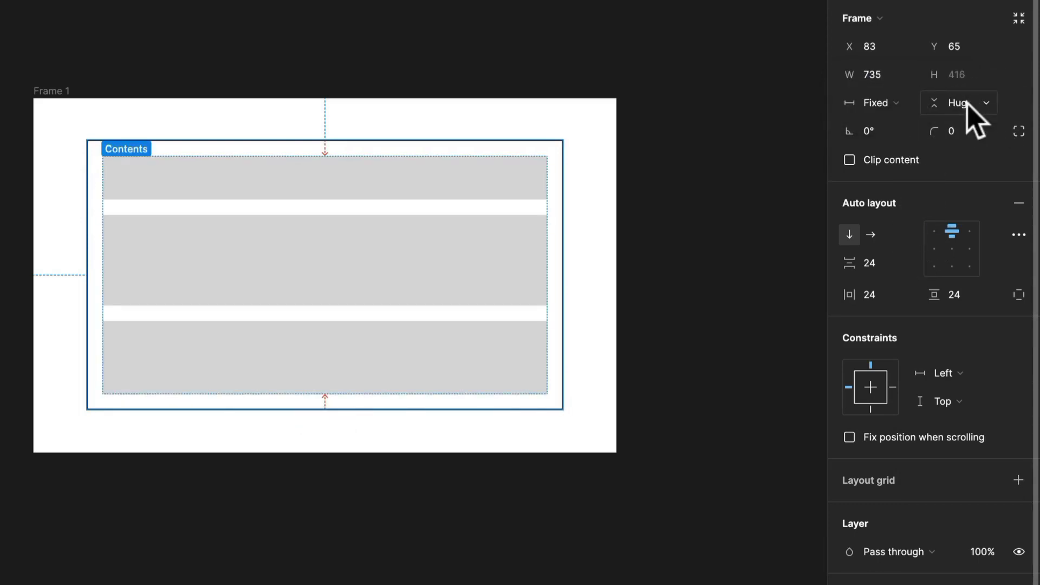
left_click(949, 374)
left_click(984, 416)
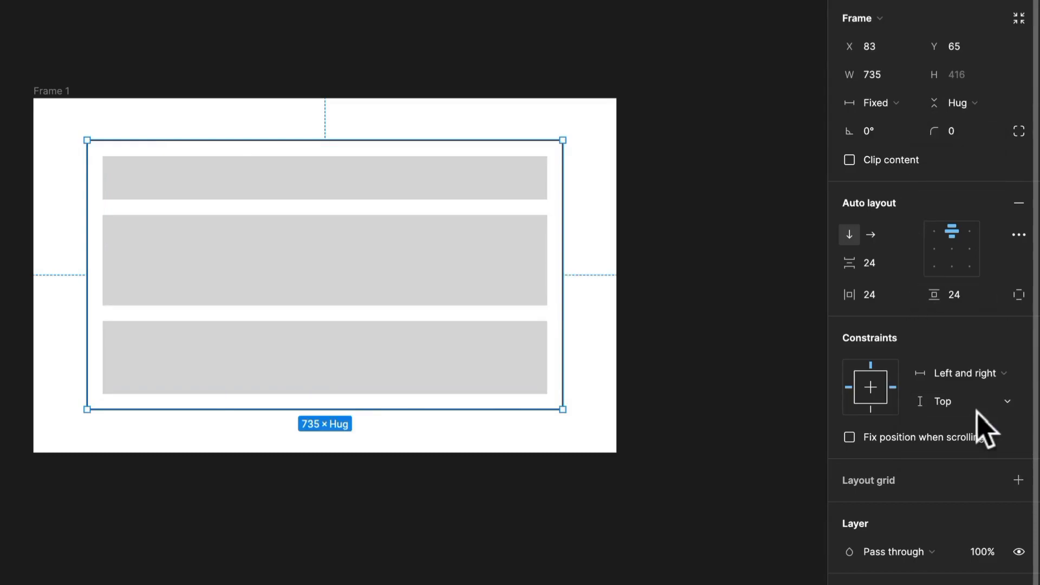
- Set the horizontal resizing of all three rectangles together to Fill container
left_click(414, 177)
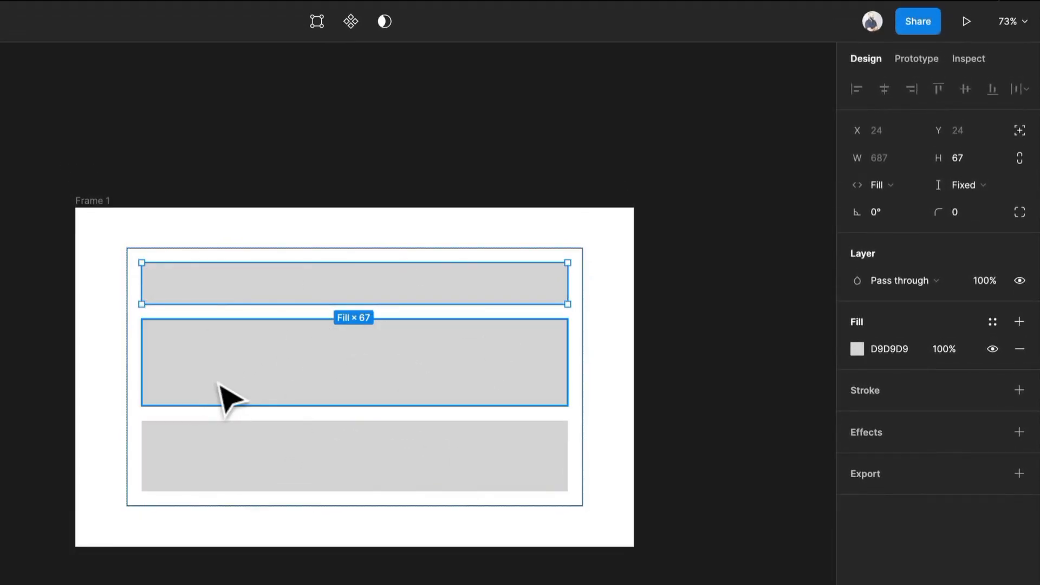
left_click(306, 354, "shift")
left_click(318, 453, "shift")
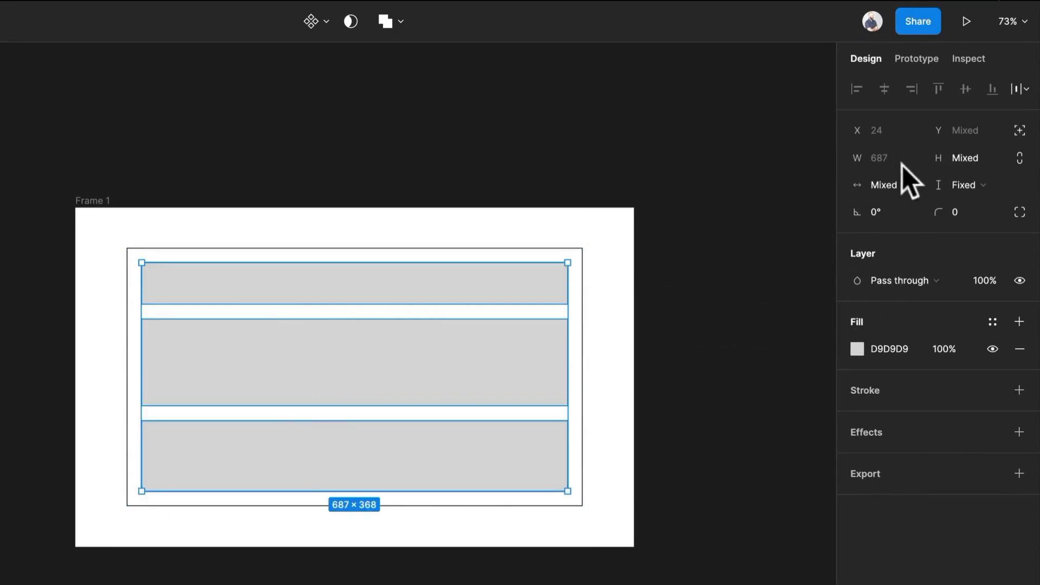
left_click(905, 191)
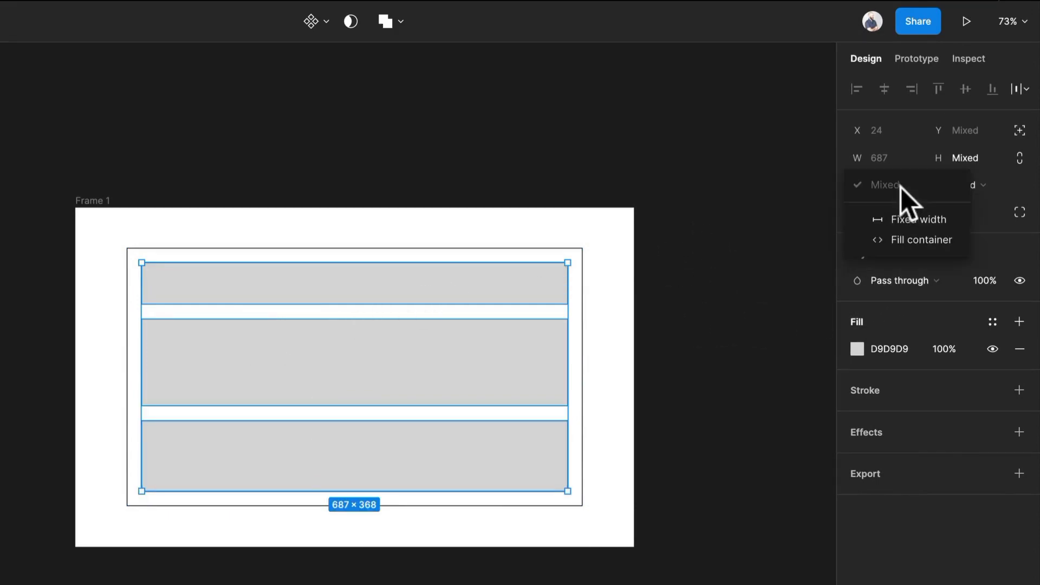
left_click(921, 239)
left_click(720, 274)
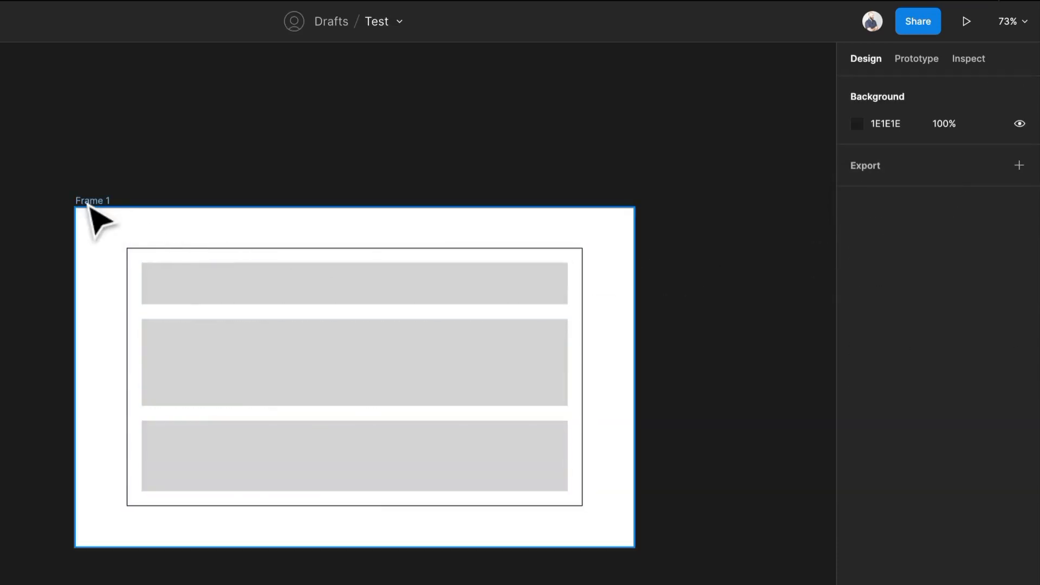
- Widen the parent Frame 1 to about 939 from its right edge
left_click(89, 201)
left_click_drag(633, 345, 658, 347)
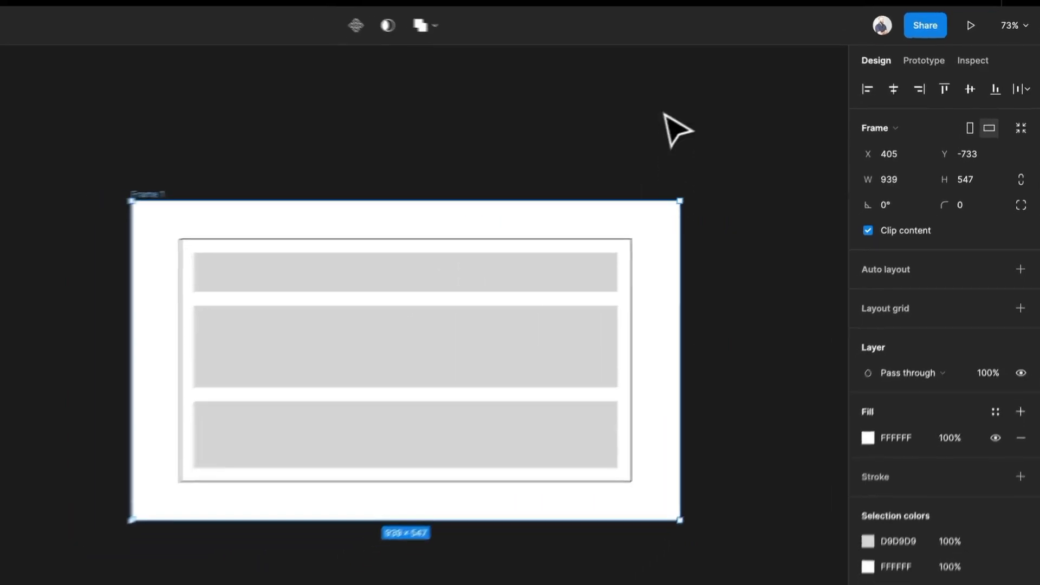